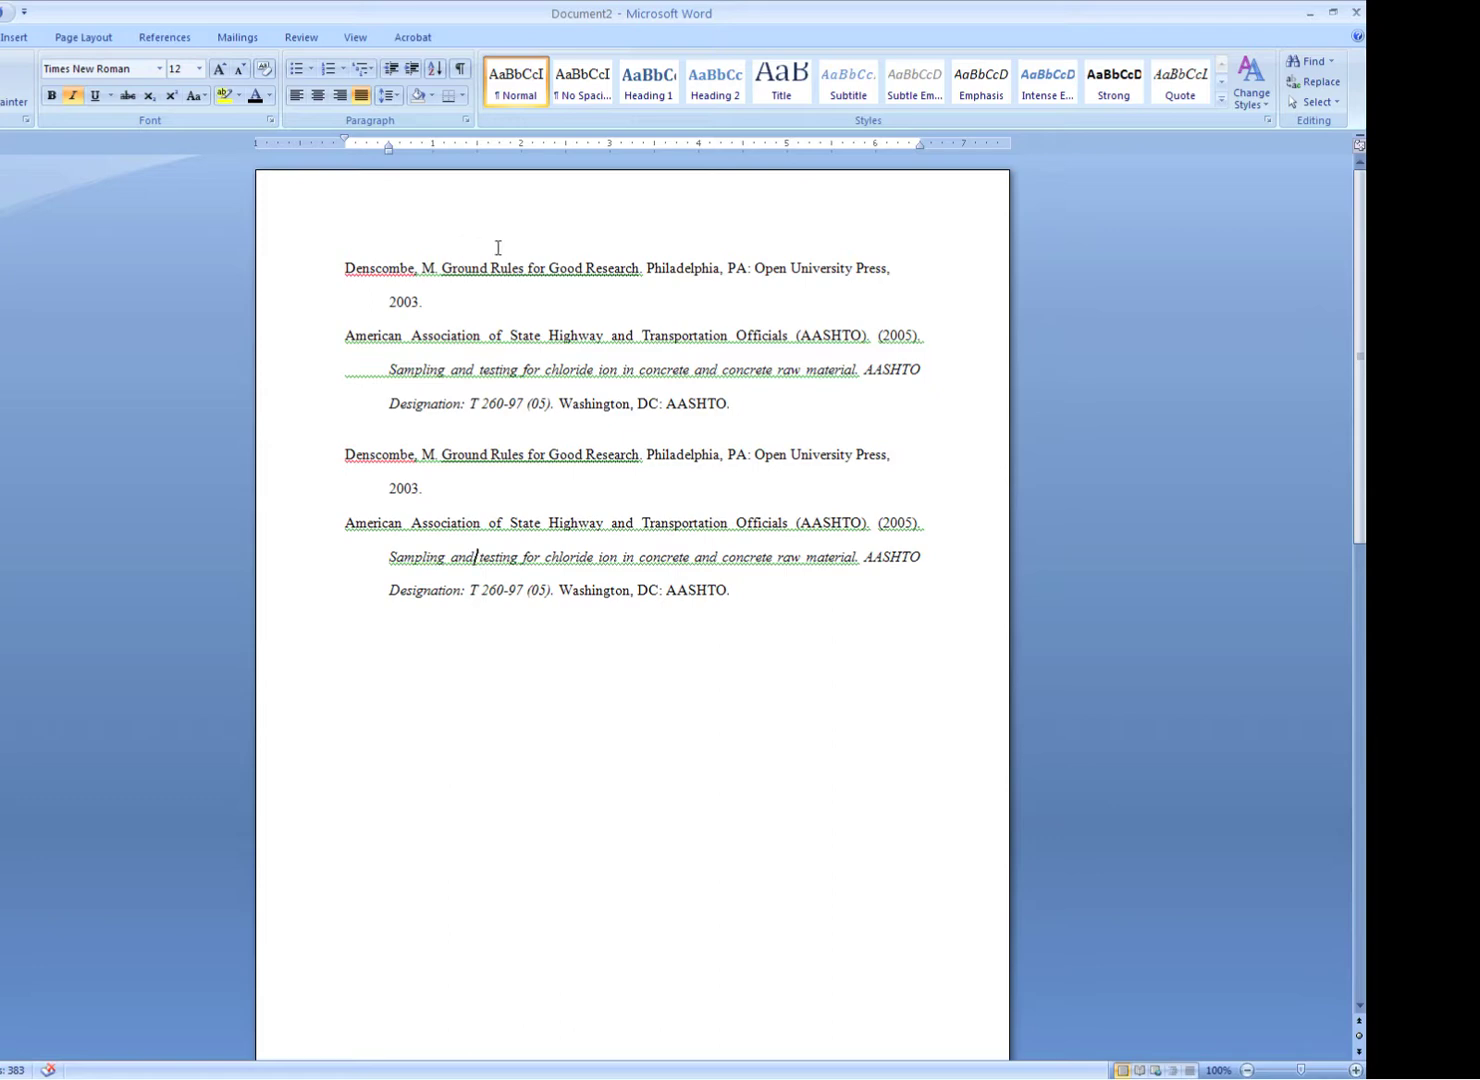
Delete the comma after 'Press' in the first entry and check the Denscombe entry's indent.
left_click(889, 268)
key("BackSpace")
left_click(696, 303)
left_click(684, 455)
Turn on the Ruler in the View tab's Show/Hide options.
left_click(351, 40)
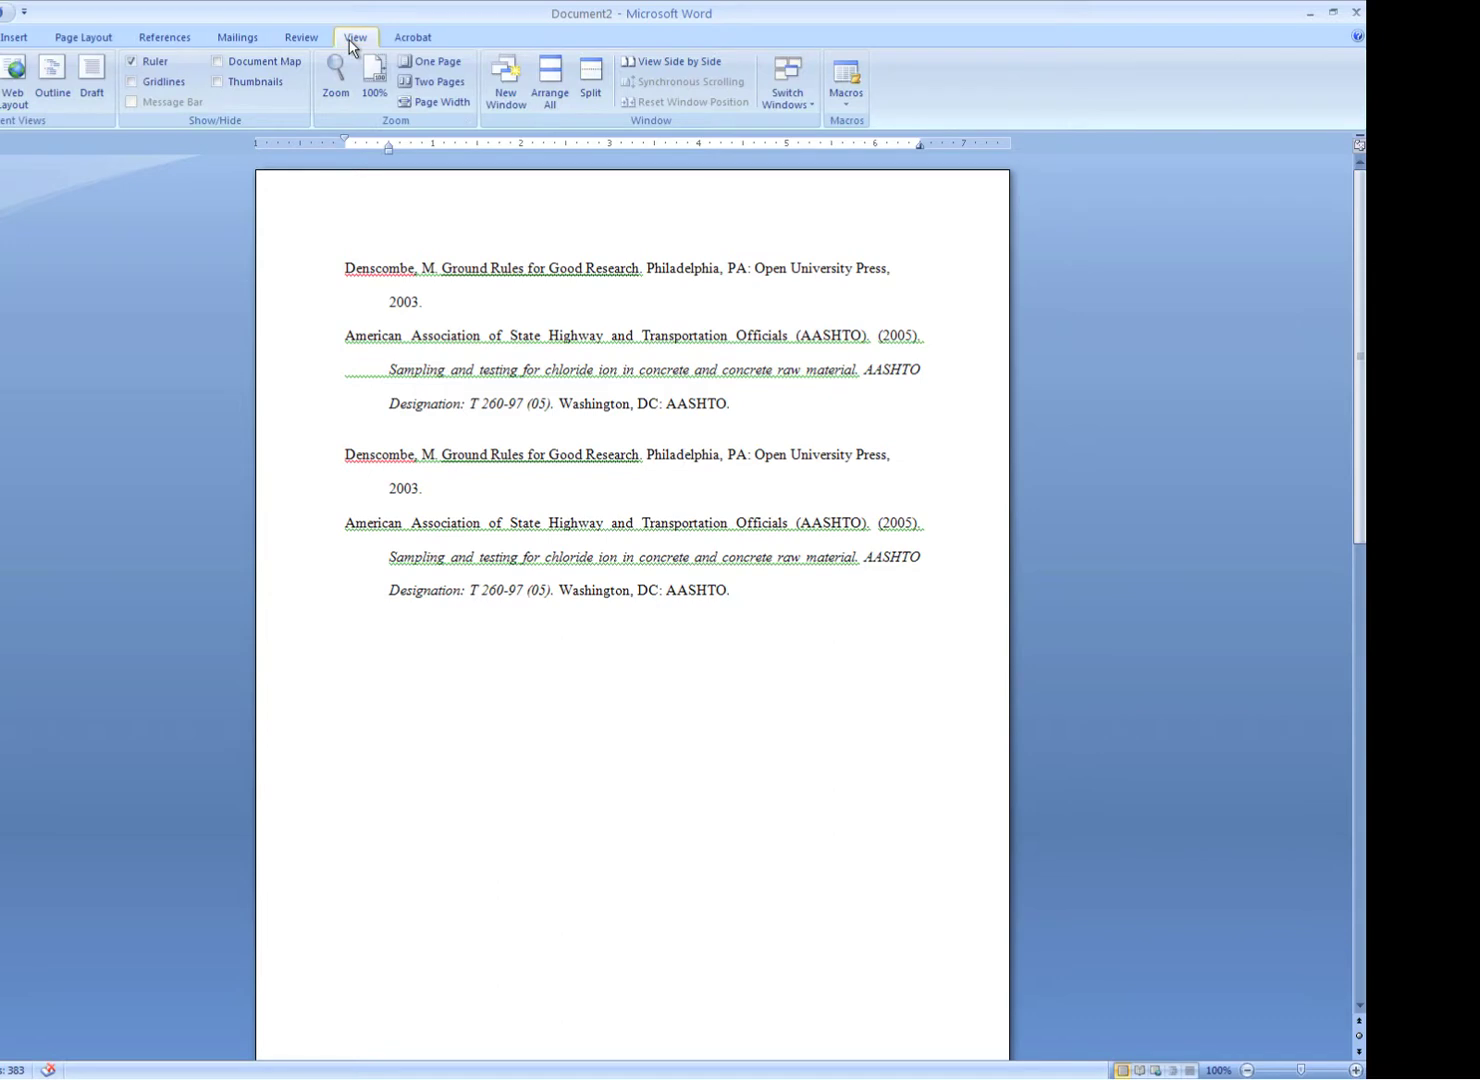
left_click(148, 62)
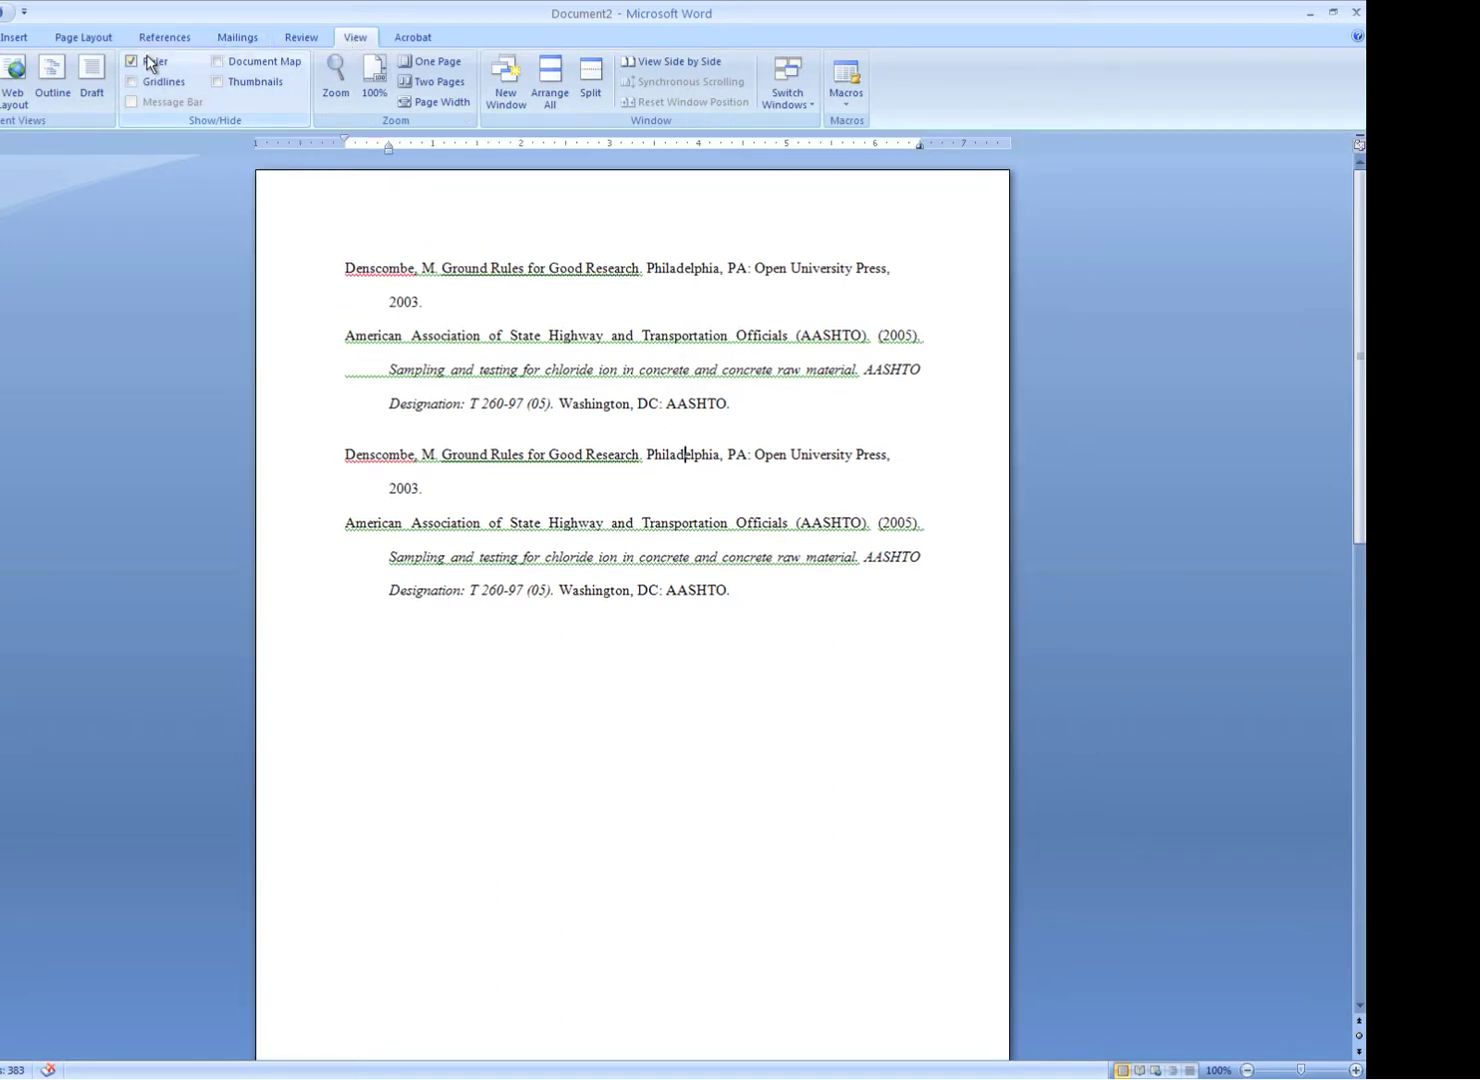
scroll(148, 60, "down", 1)
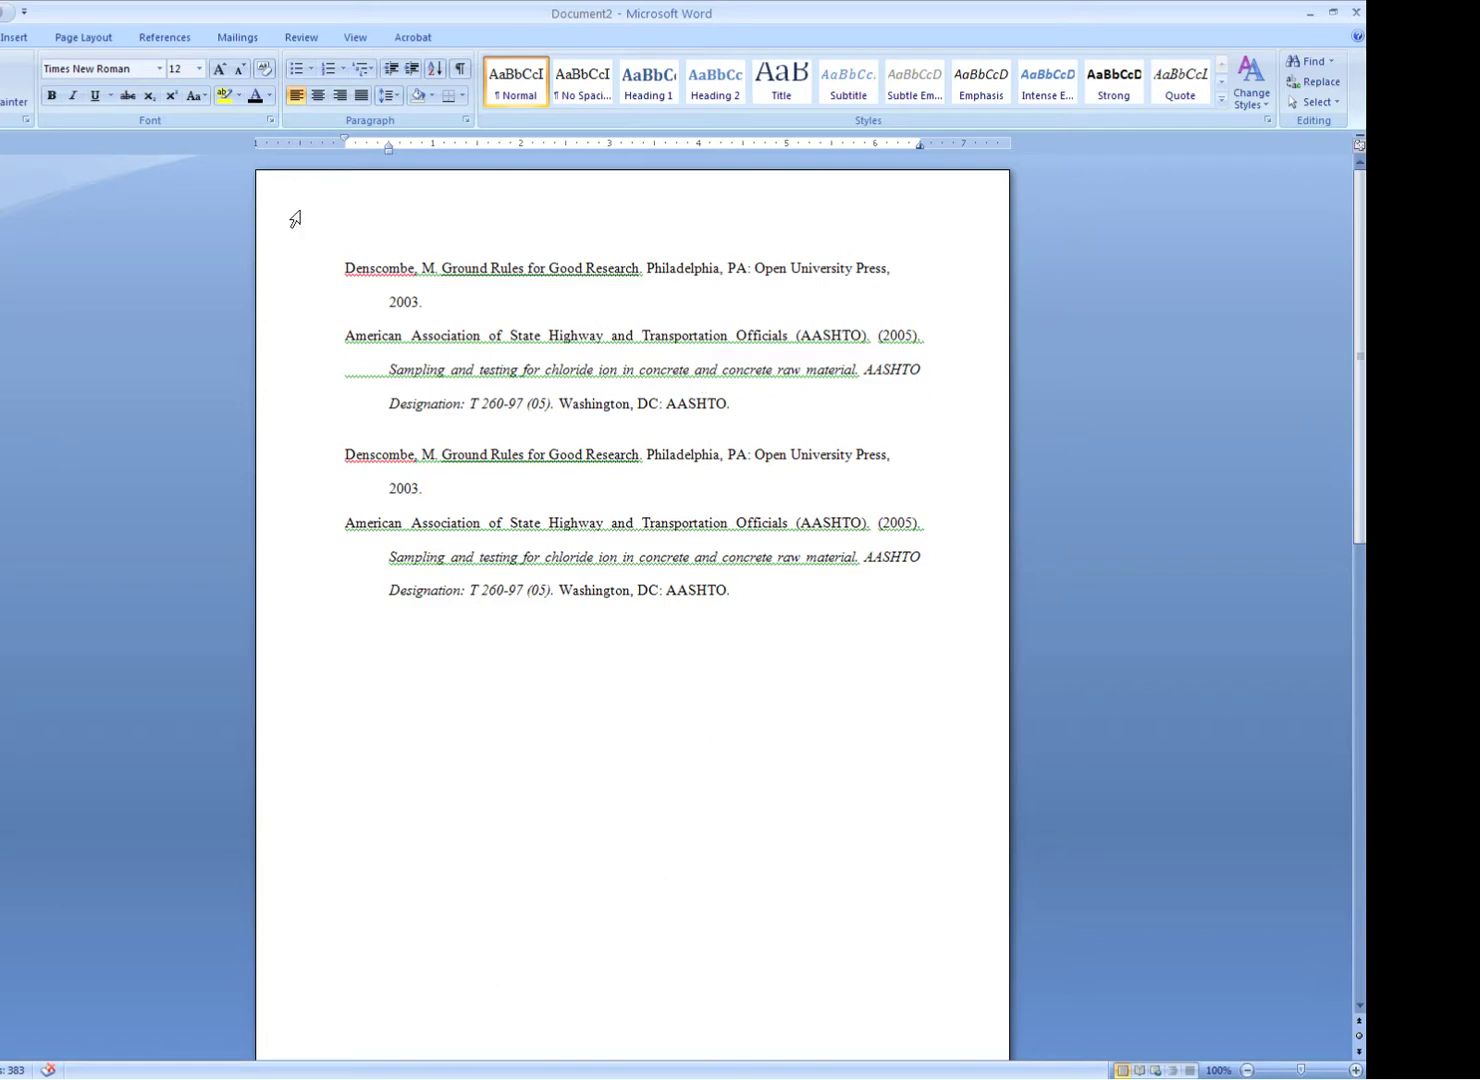
scroll(284, 252, "down", 3)
scroll(284, 252, "up", 3)
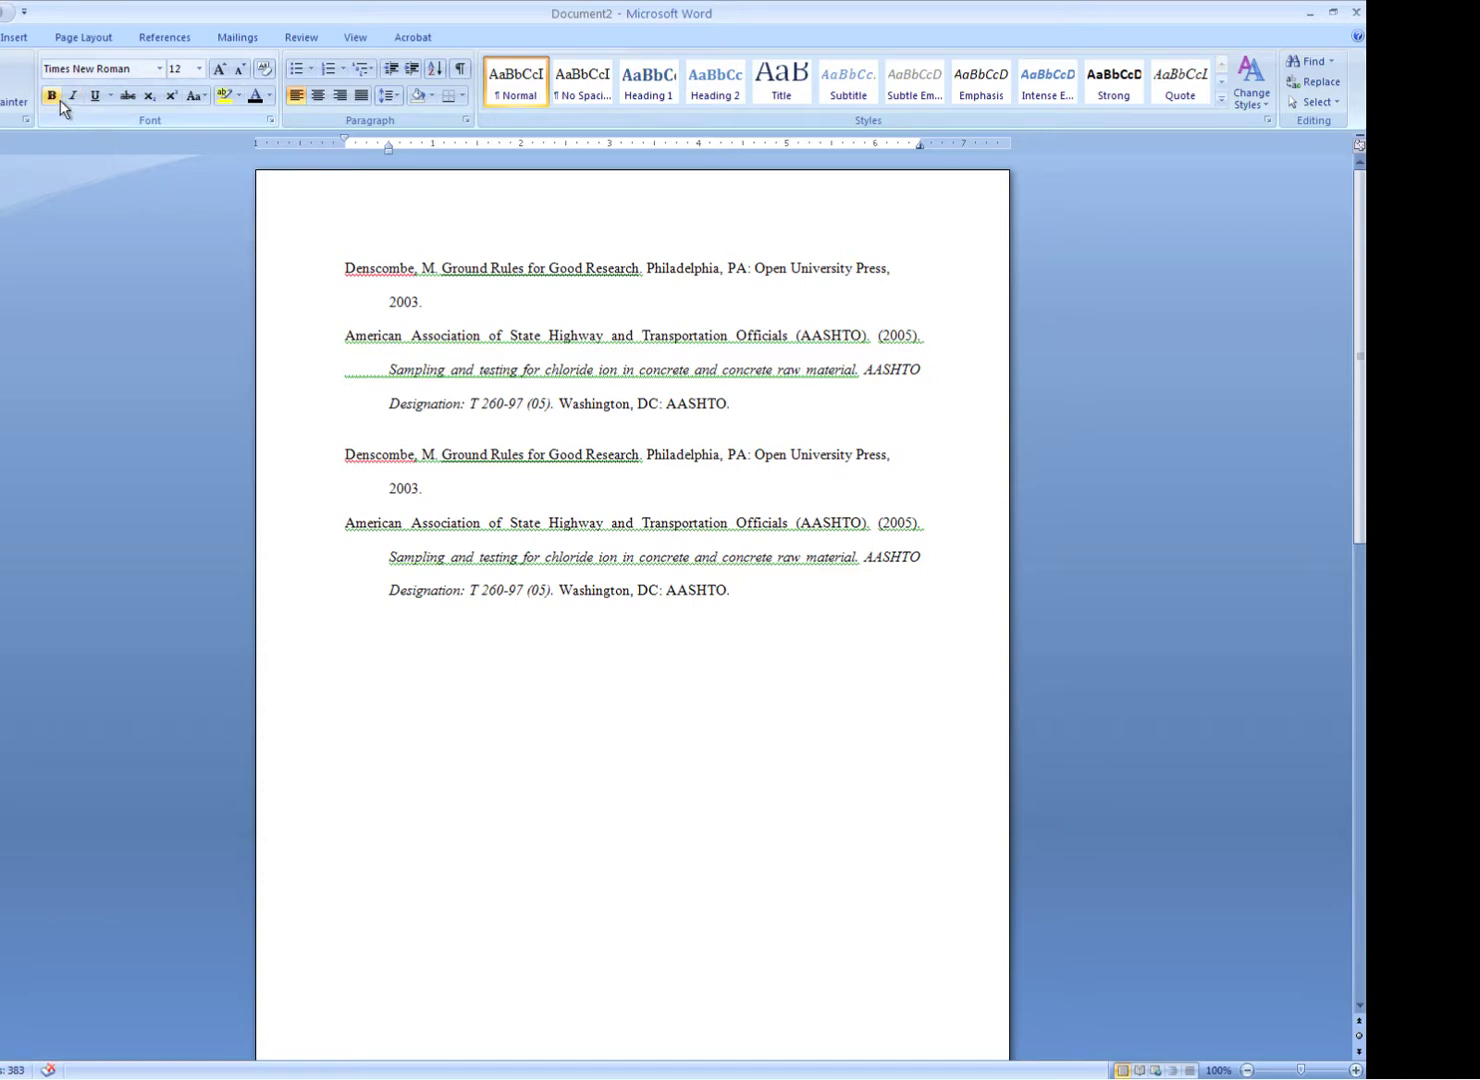
Set a custom left page margin of 1.5 inches.
left_click(83, 38)
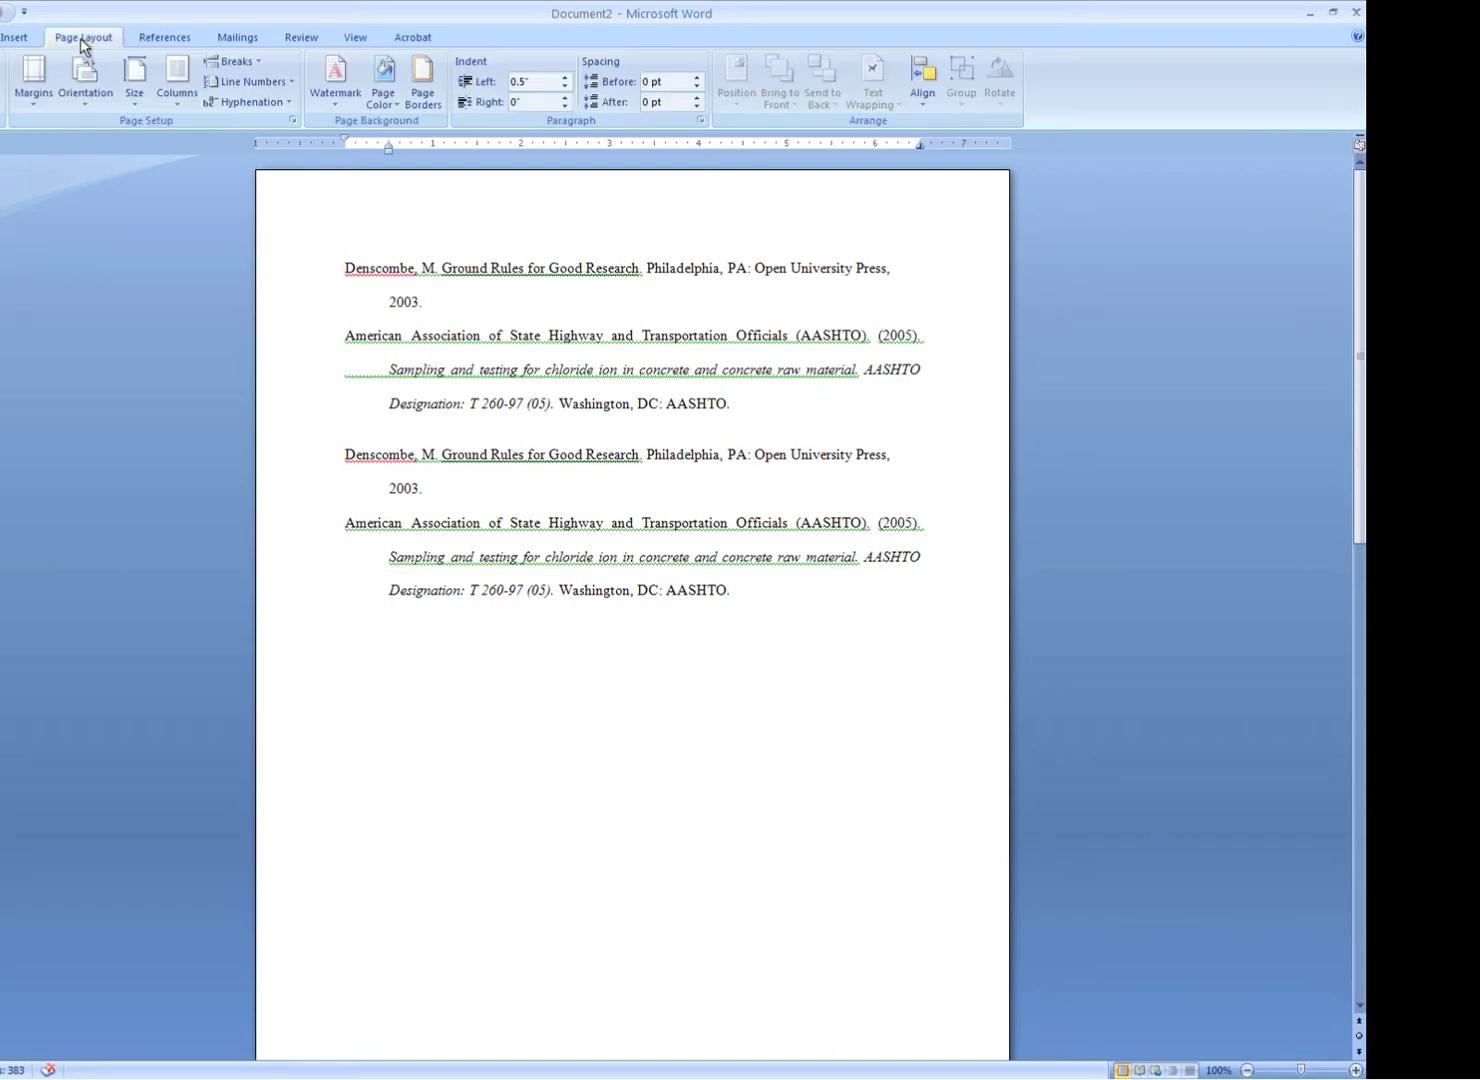
left_click(36, 80)
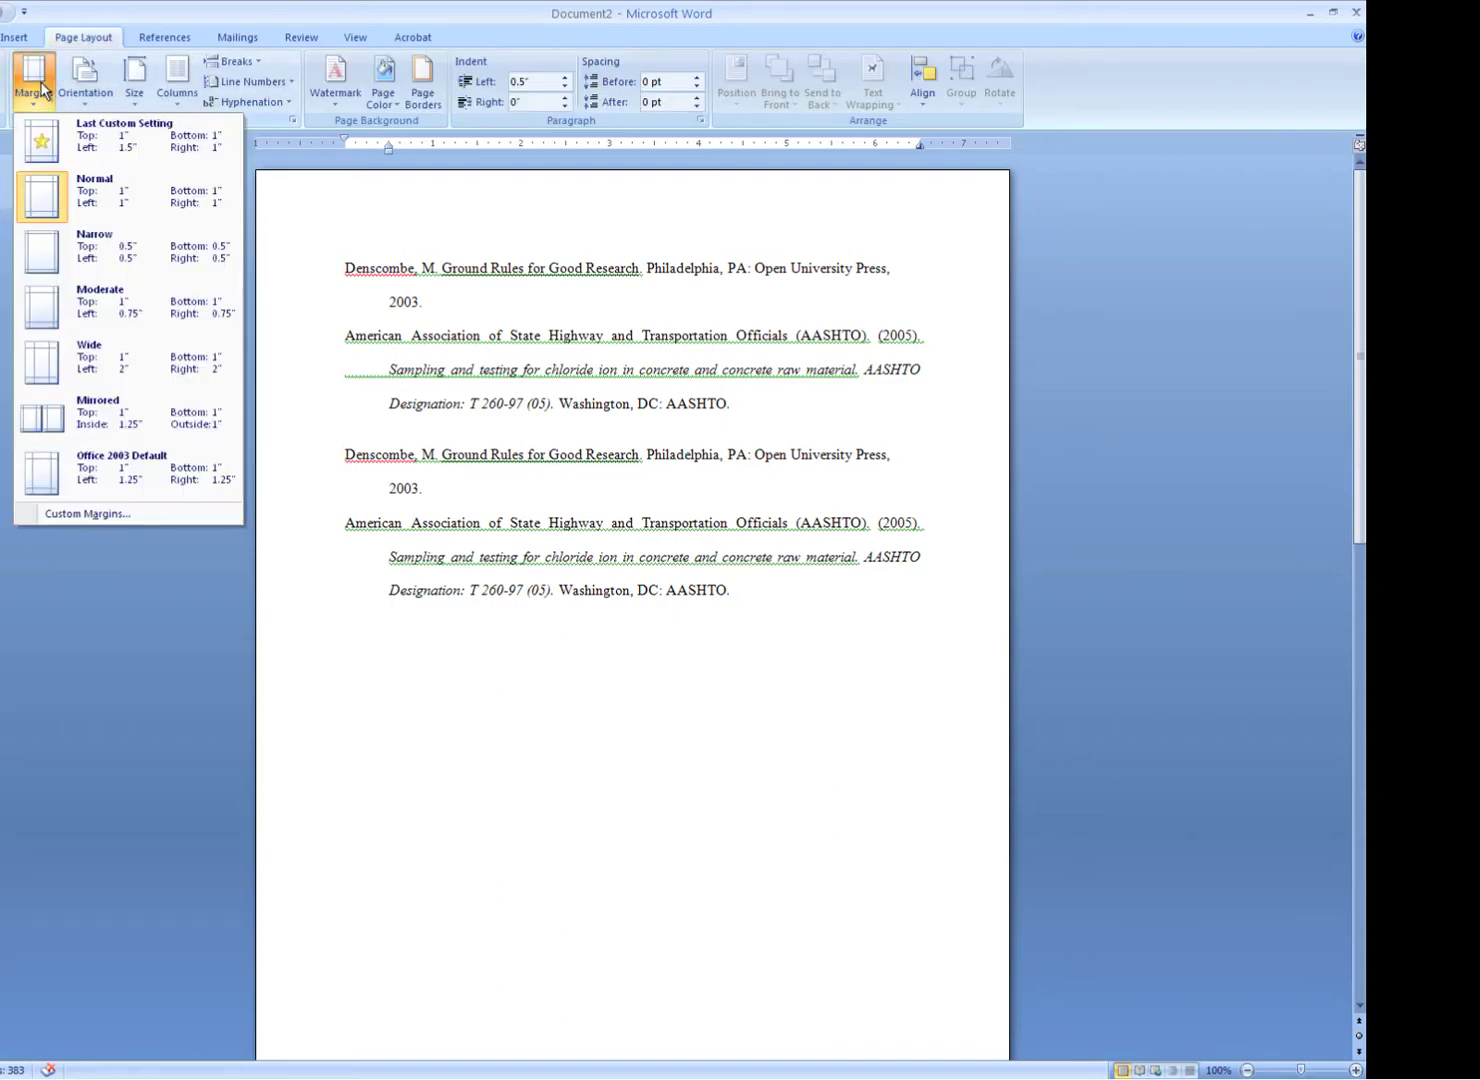
left_click(103, 516)
left_click(531, 381)
type(".5\"")
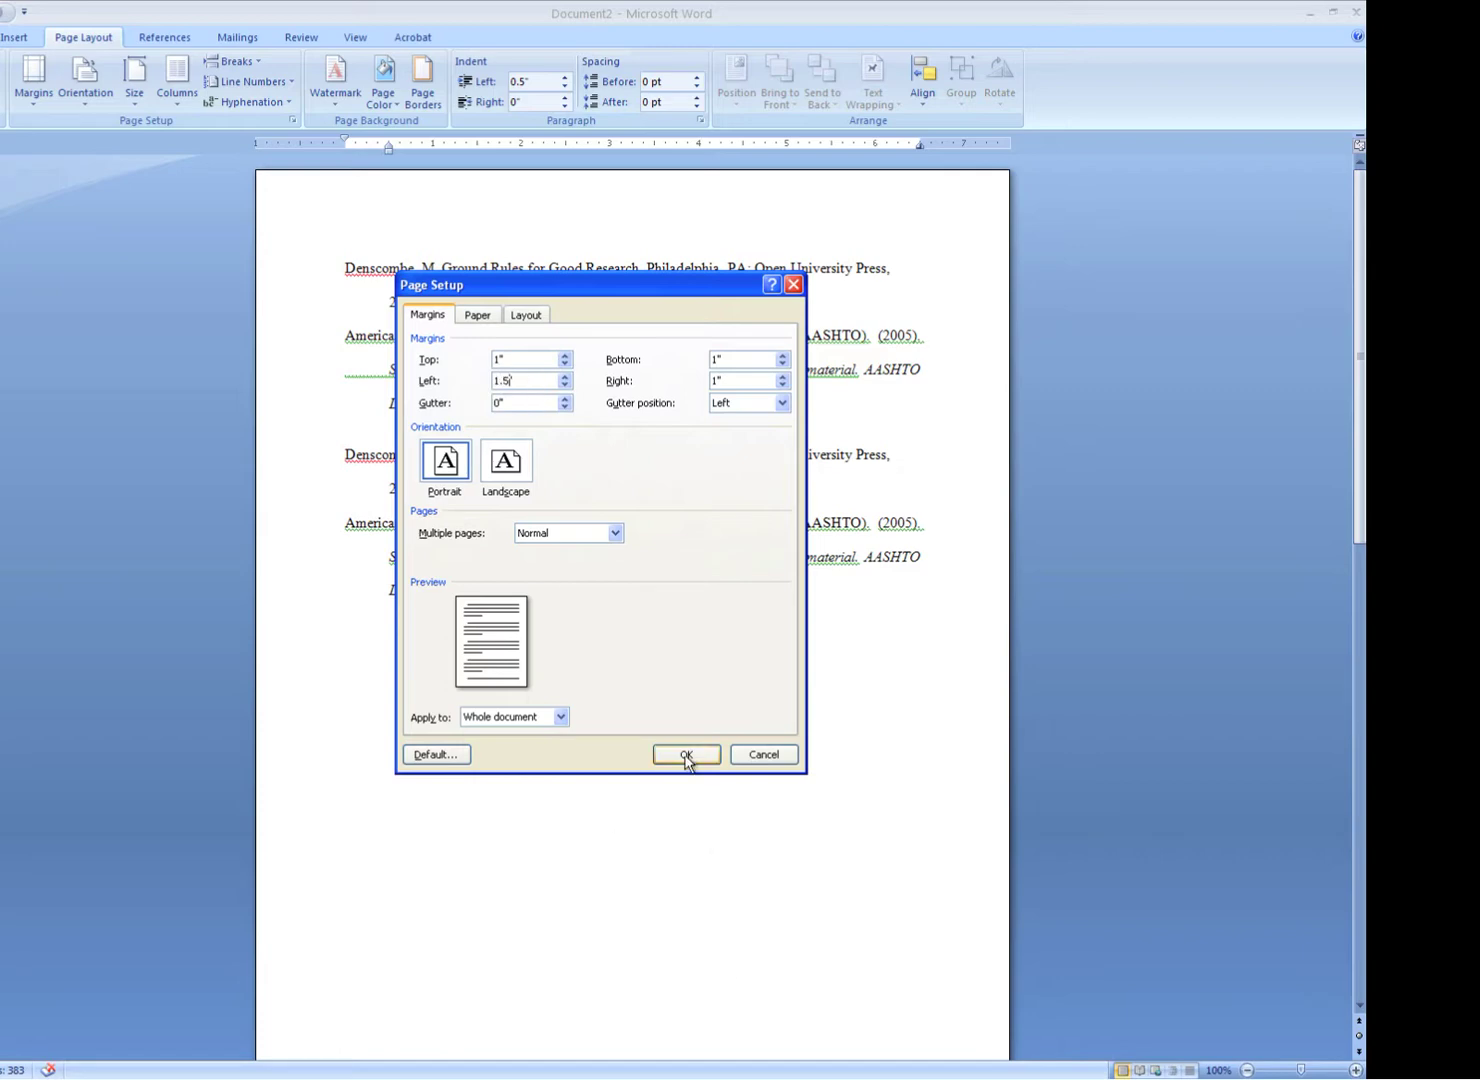
left_click(685, 754)
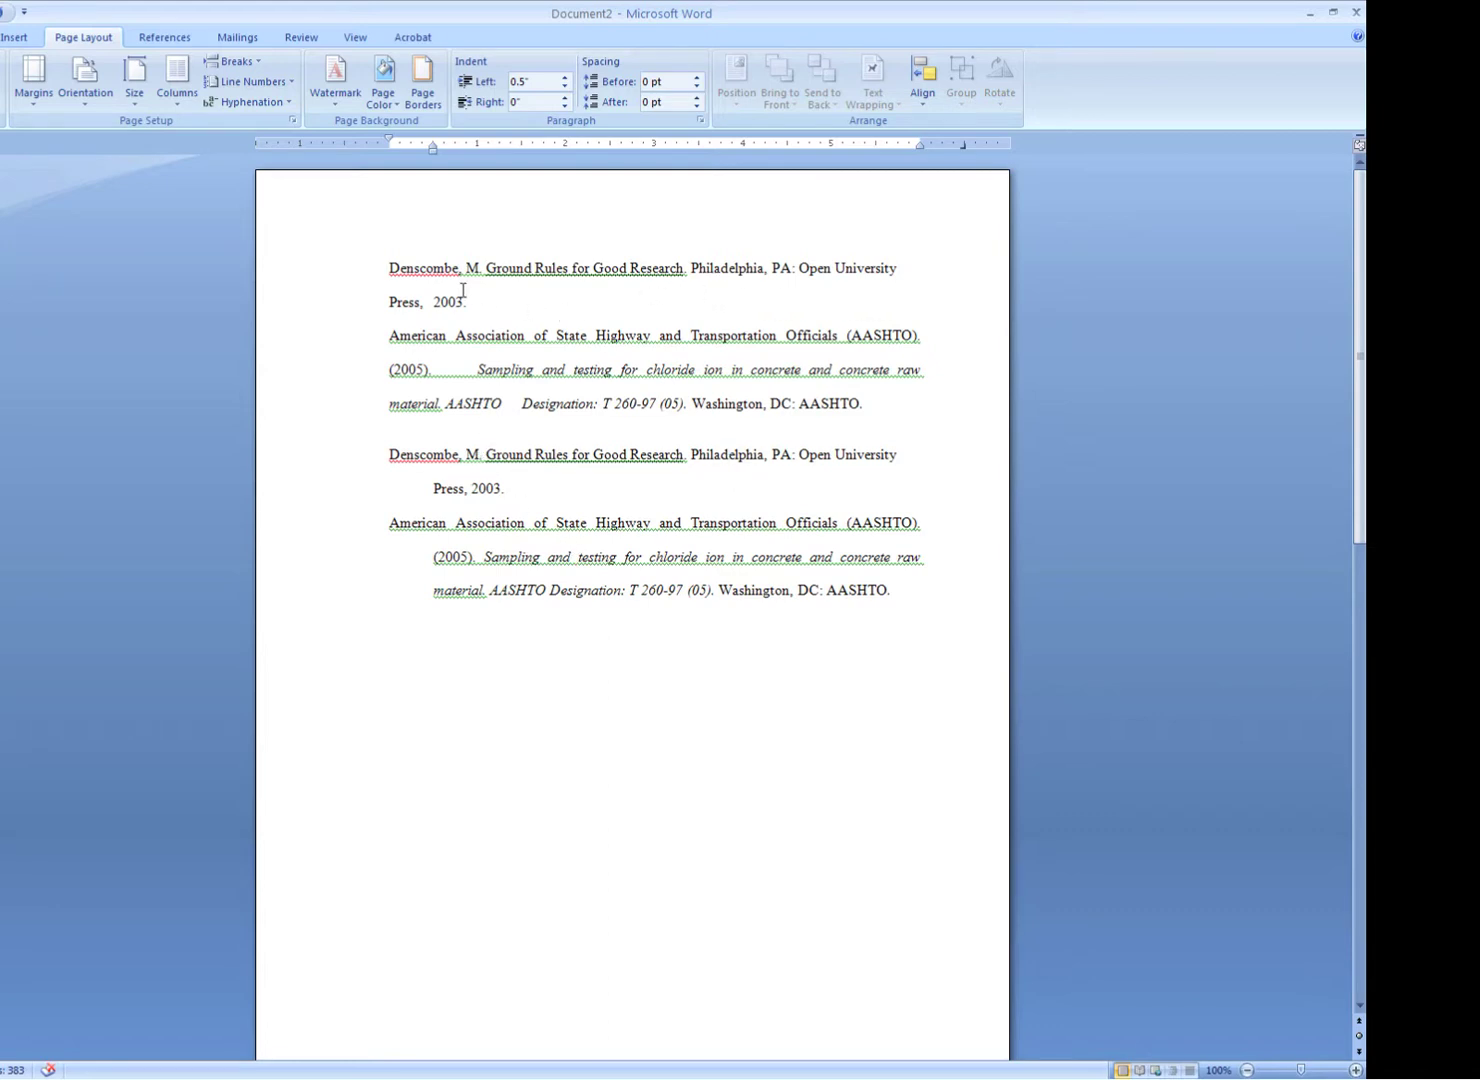
Delete the tab gaps before 'Sampling' and after 'AASHTO' and the extra space before '2003'.
left_click(472, 371)
key("BackSpace")
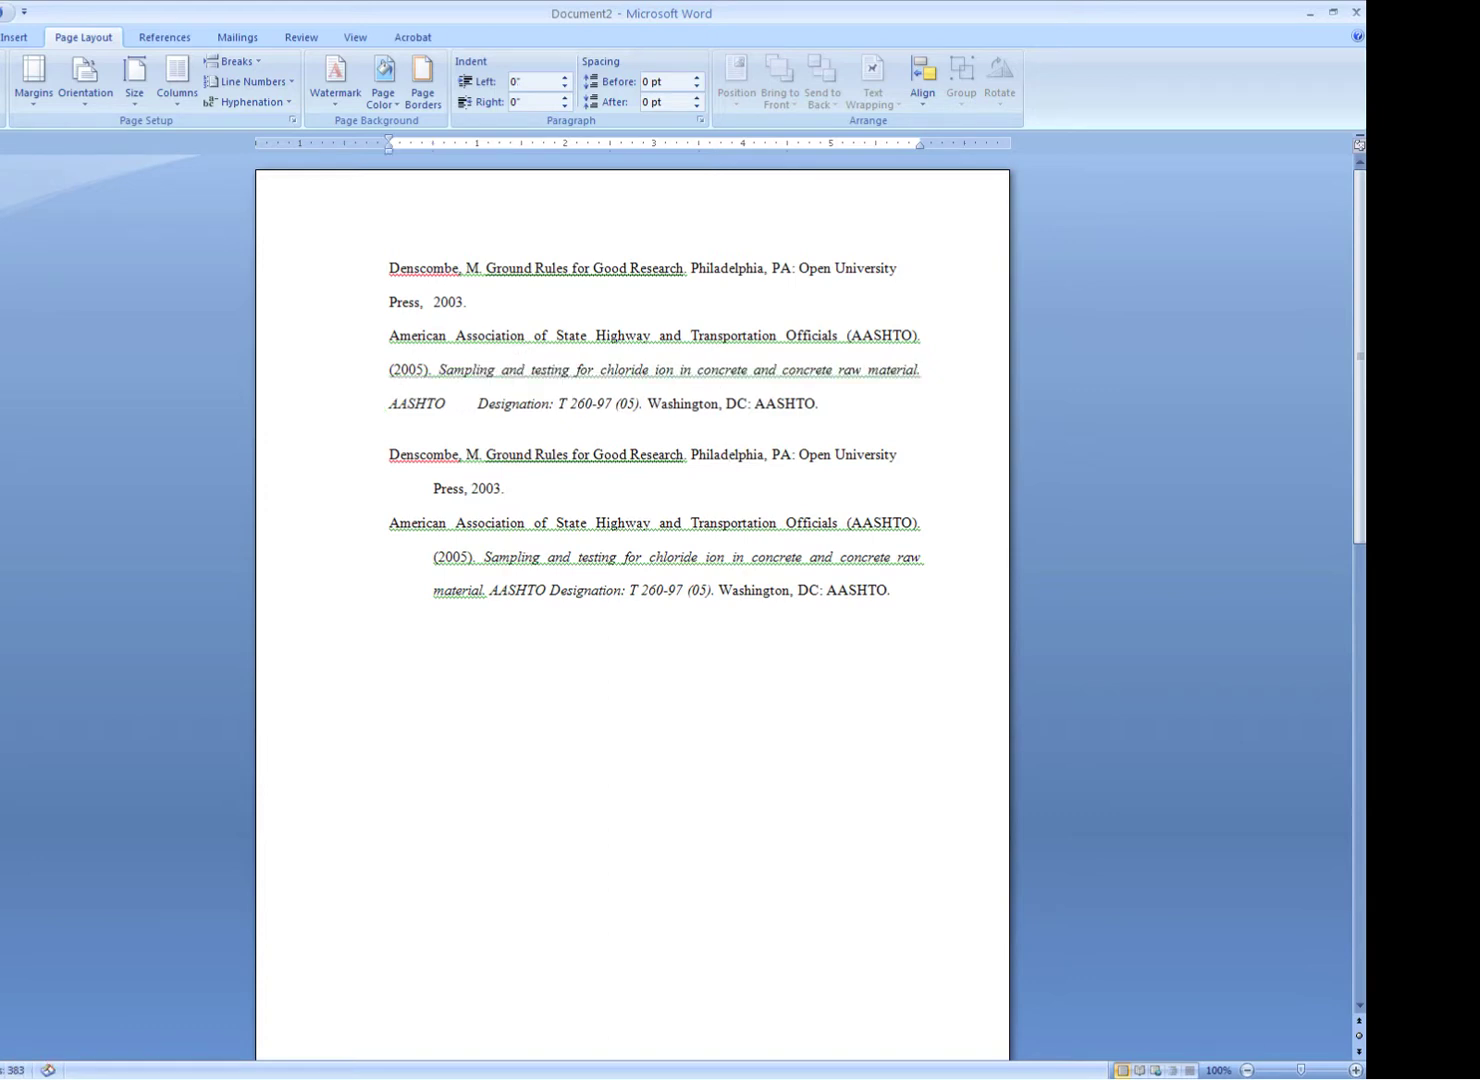
left_click(435, 302)
key("BackSpace")
key("Left")
key("Left")
key("Left")
key("Tab")
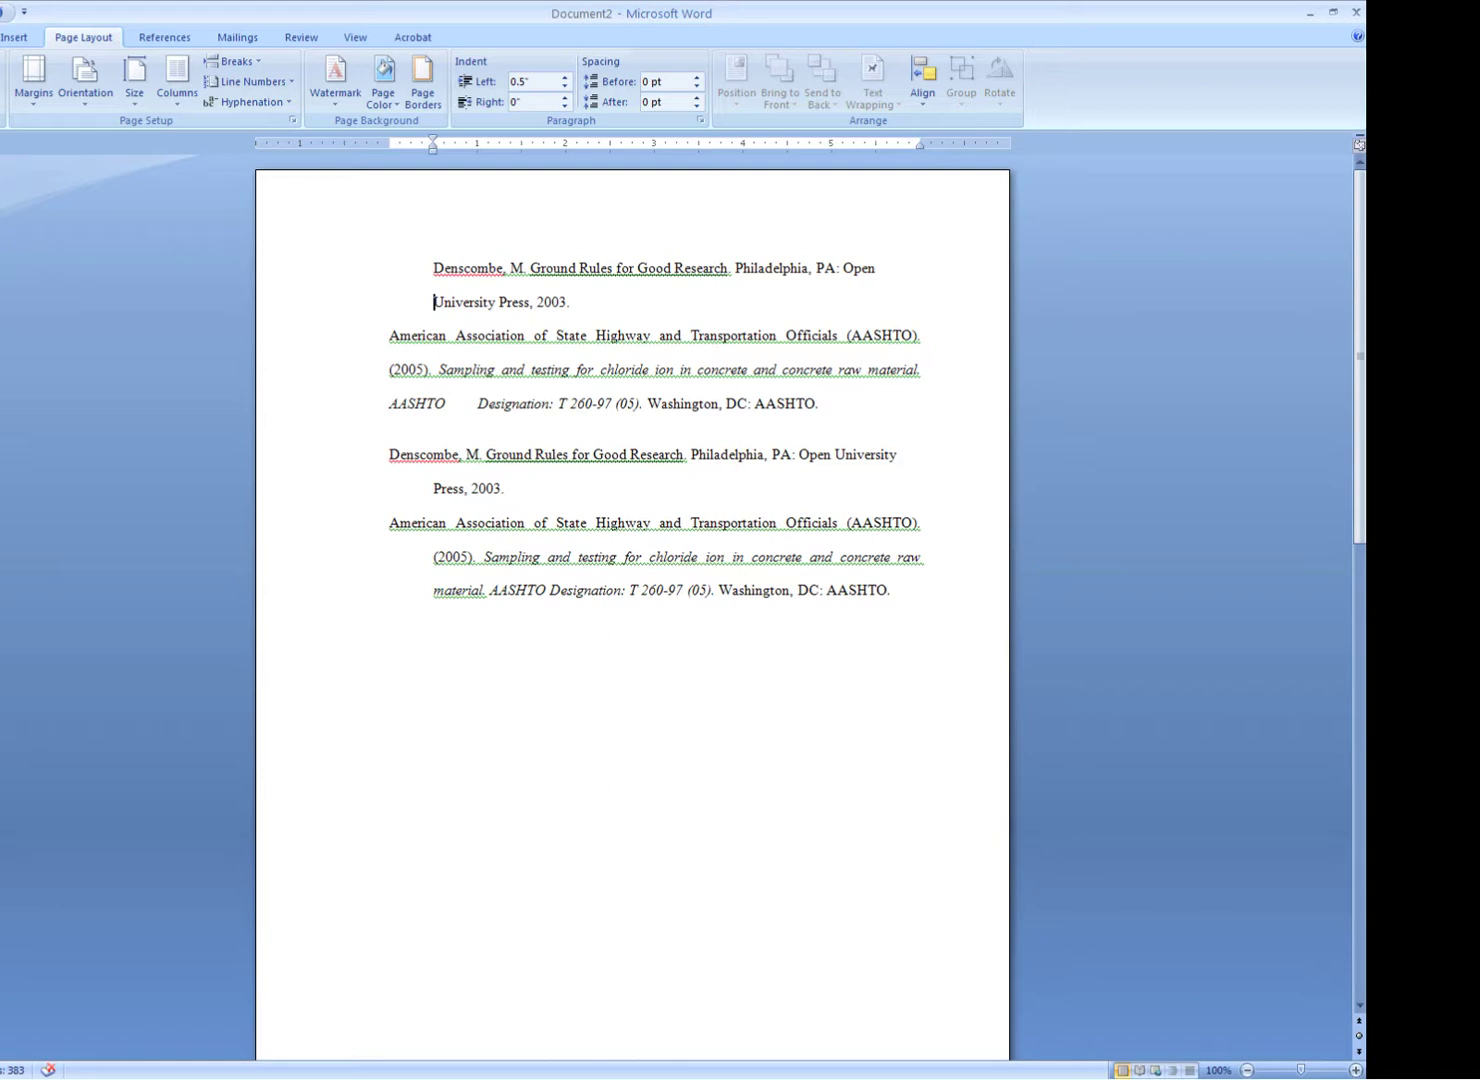
key("ctrl+z")
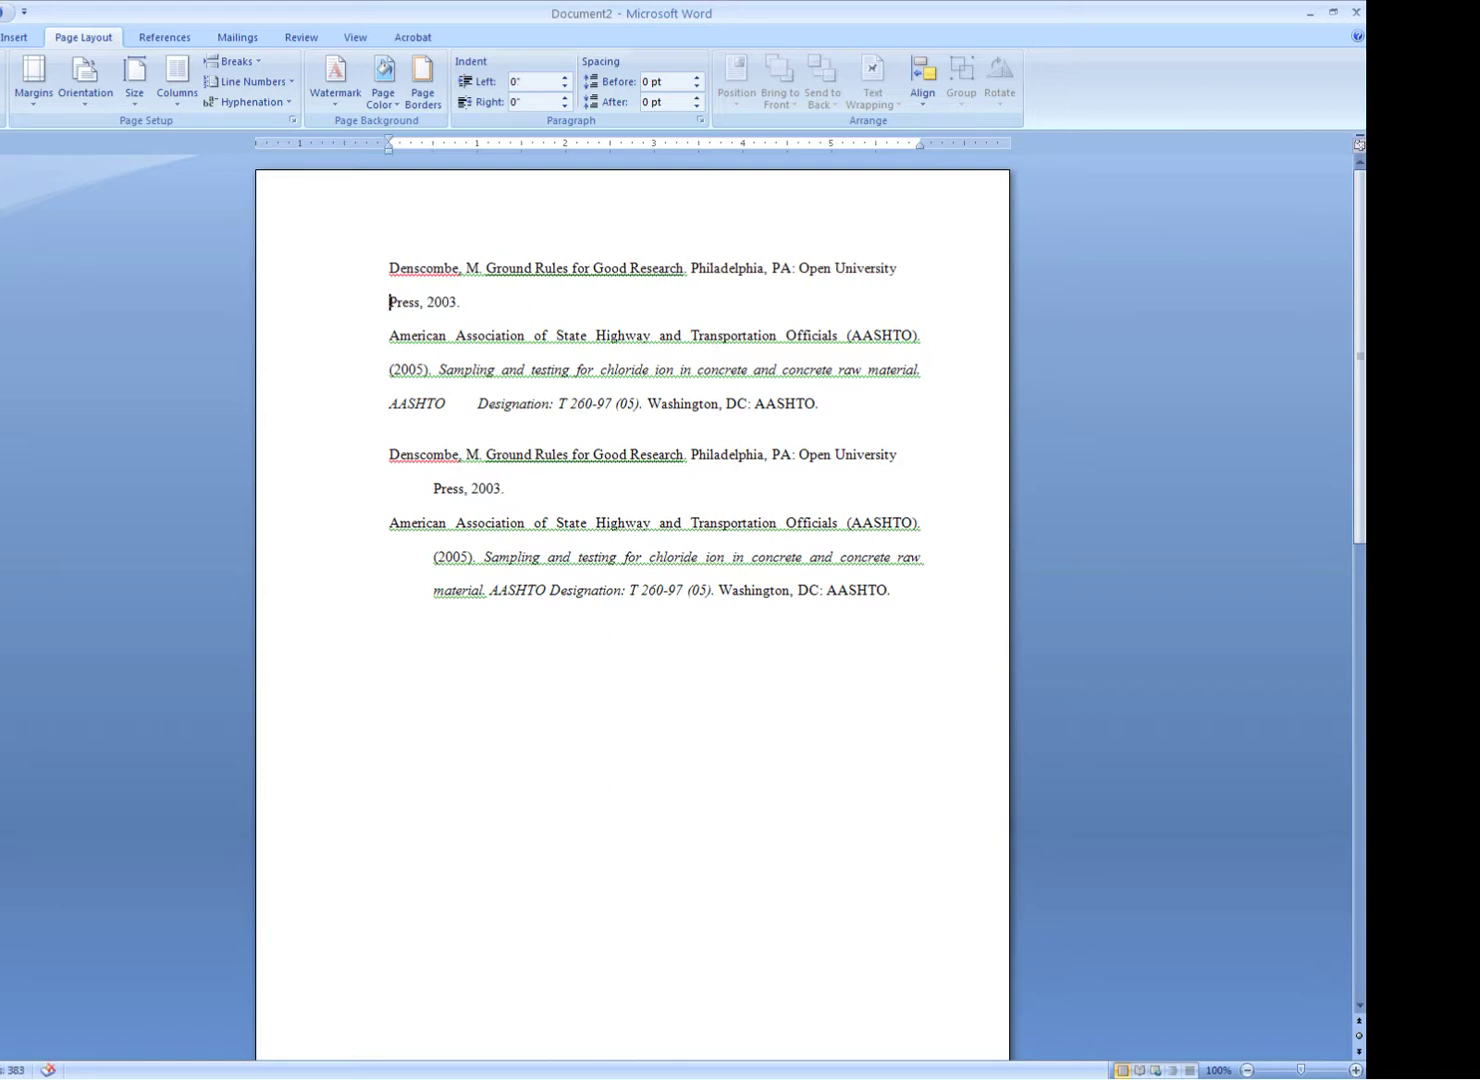
left_click(447, 404)
key("Delete")
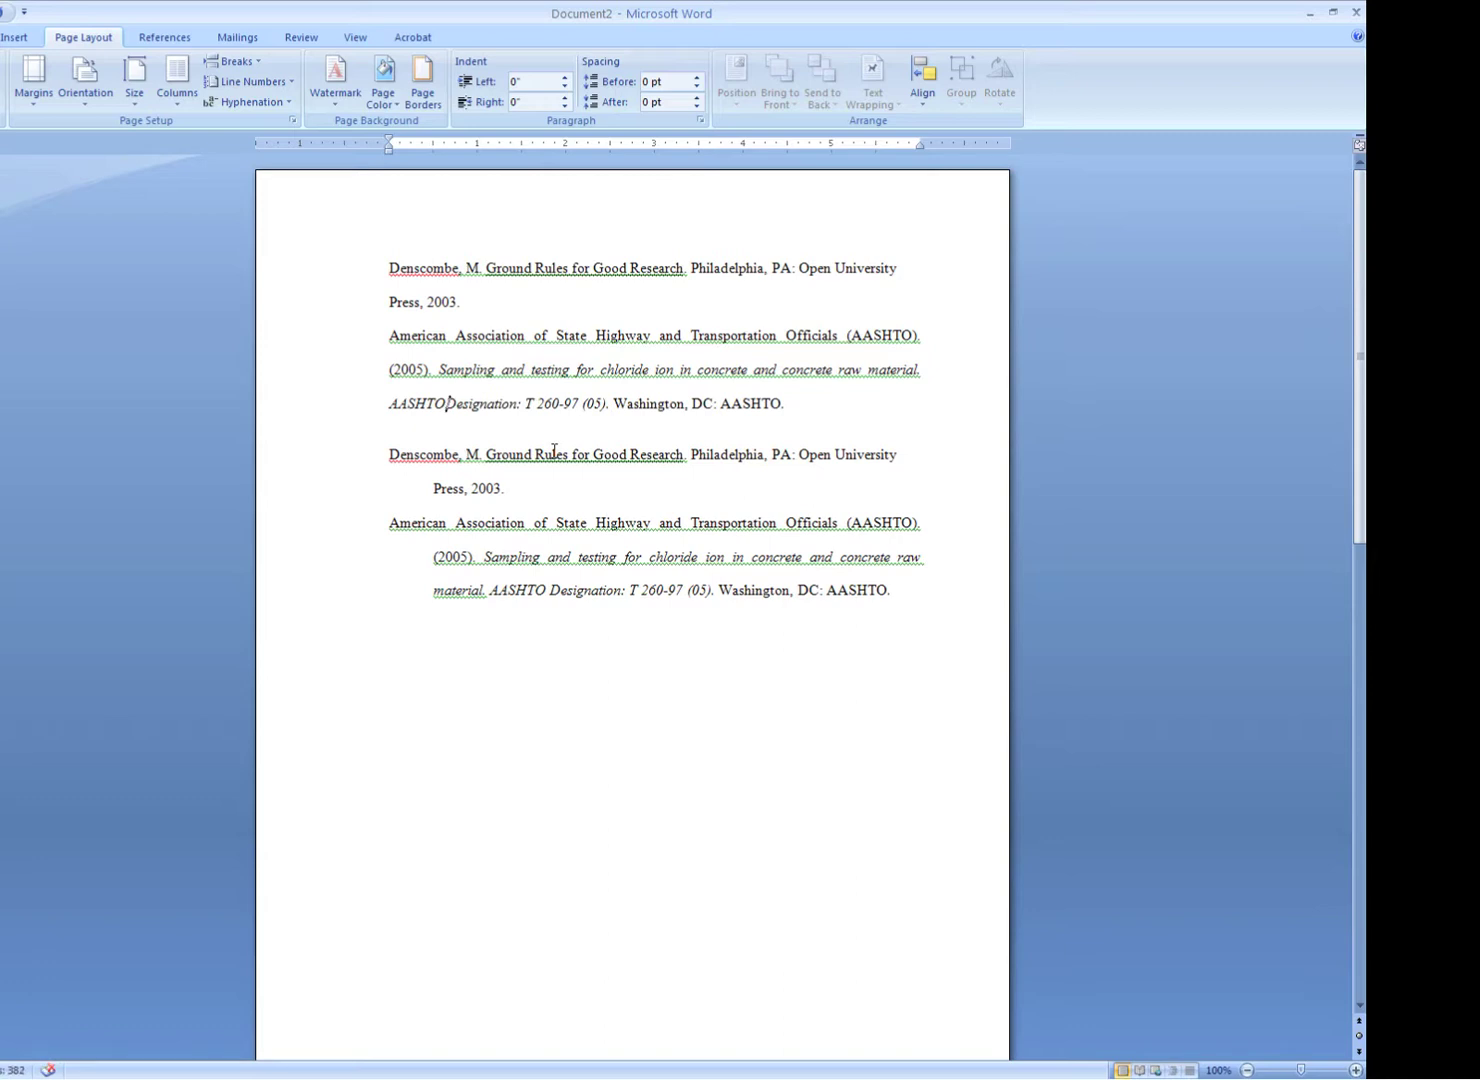
left_click(843, 400)
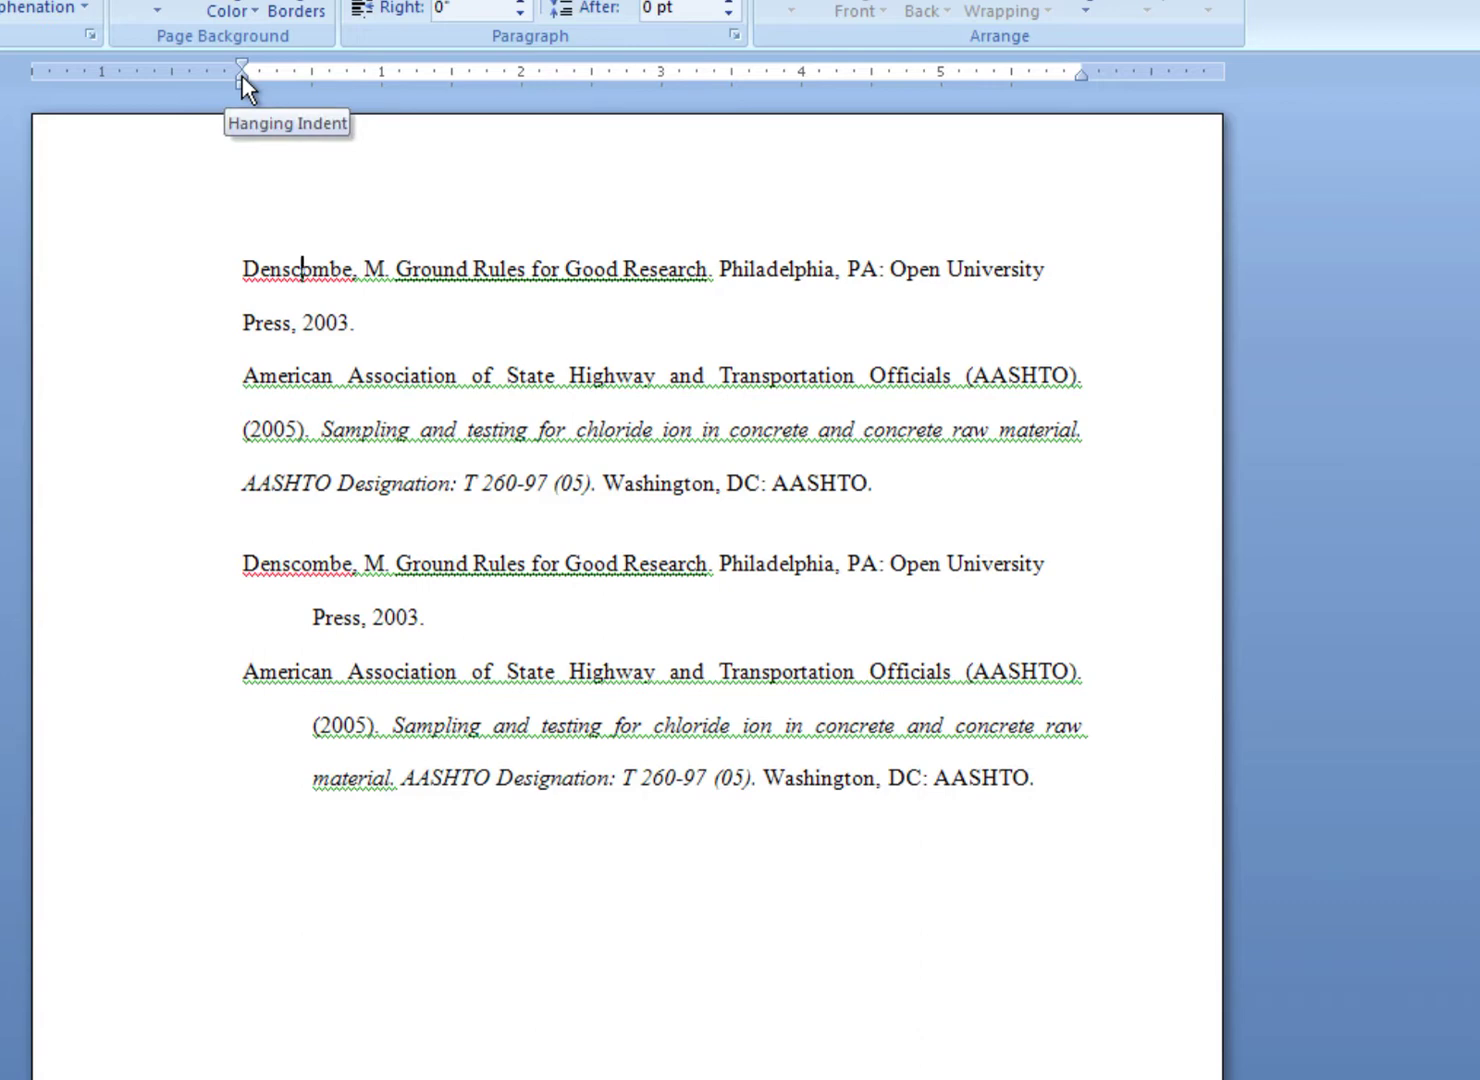
Select the top Denscombe and AASHTO entries and drag the Hanging Indent marker to 0.5 inch.
mouse_move(242, 77)
left_mouse_down()
mouse_move(308, 75)
mouse_move(252, 75)
mouse_move(274, 74)
left_mouse_up()
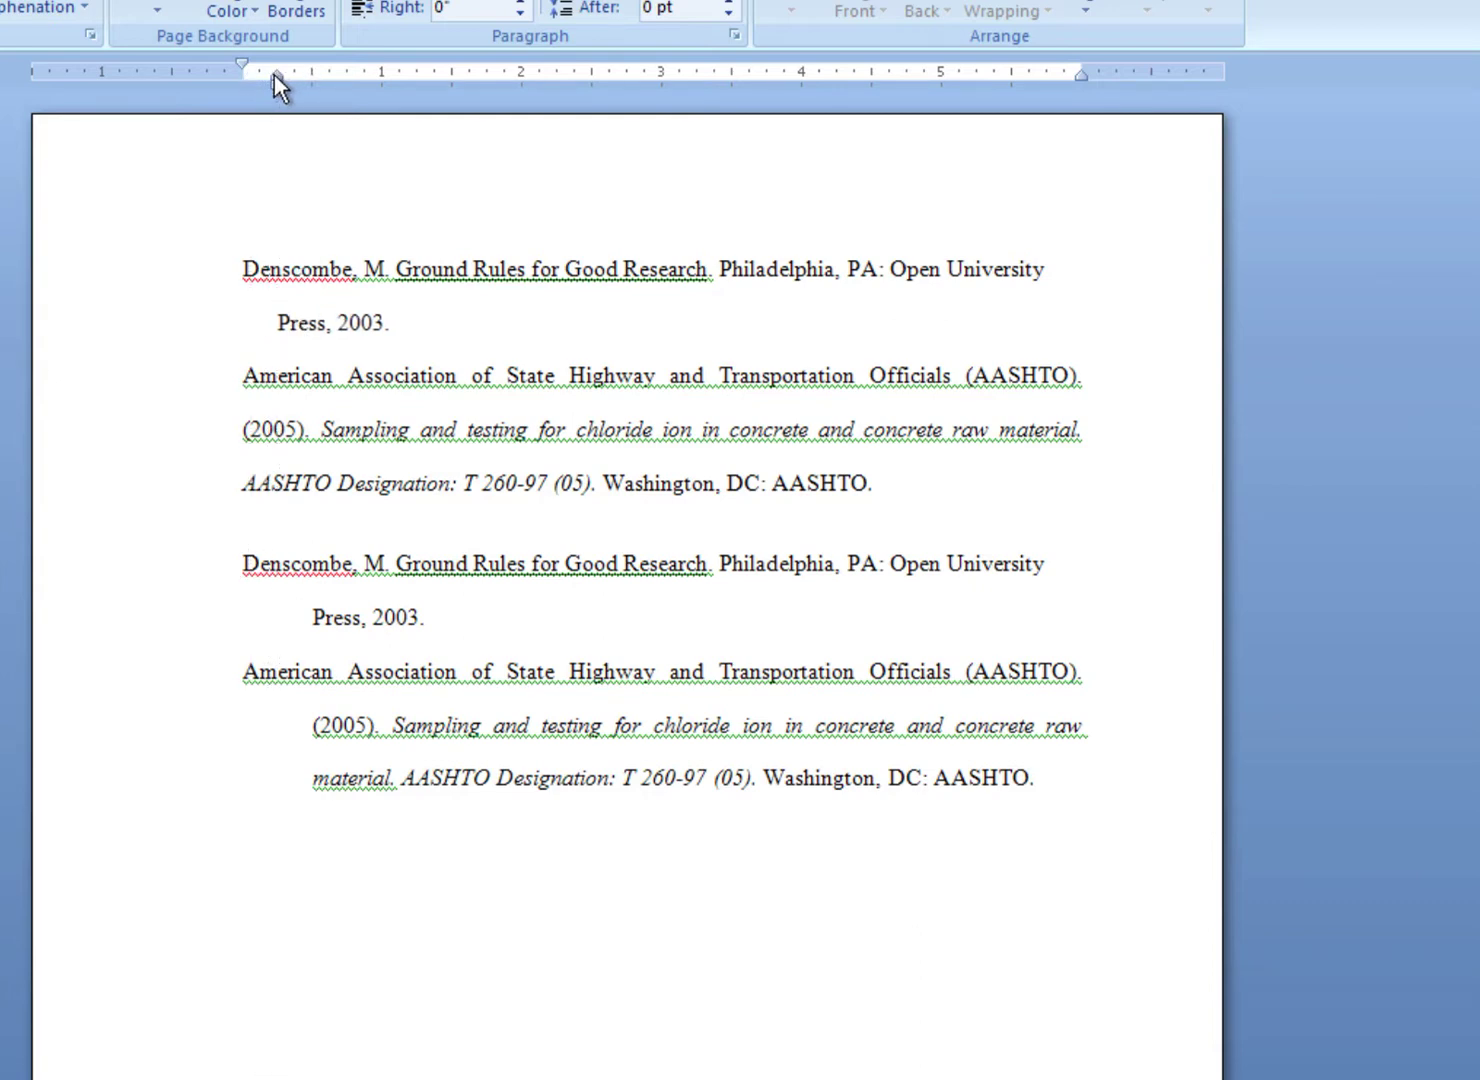
left_click_drag(278, 75, 242, 74)
left_click_drag(243, 270, 350, 430)
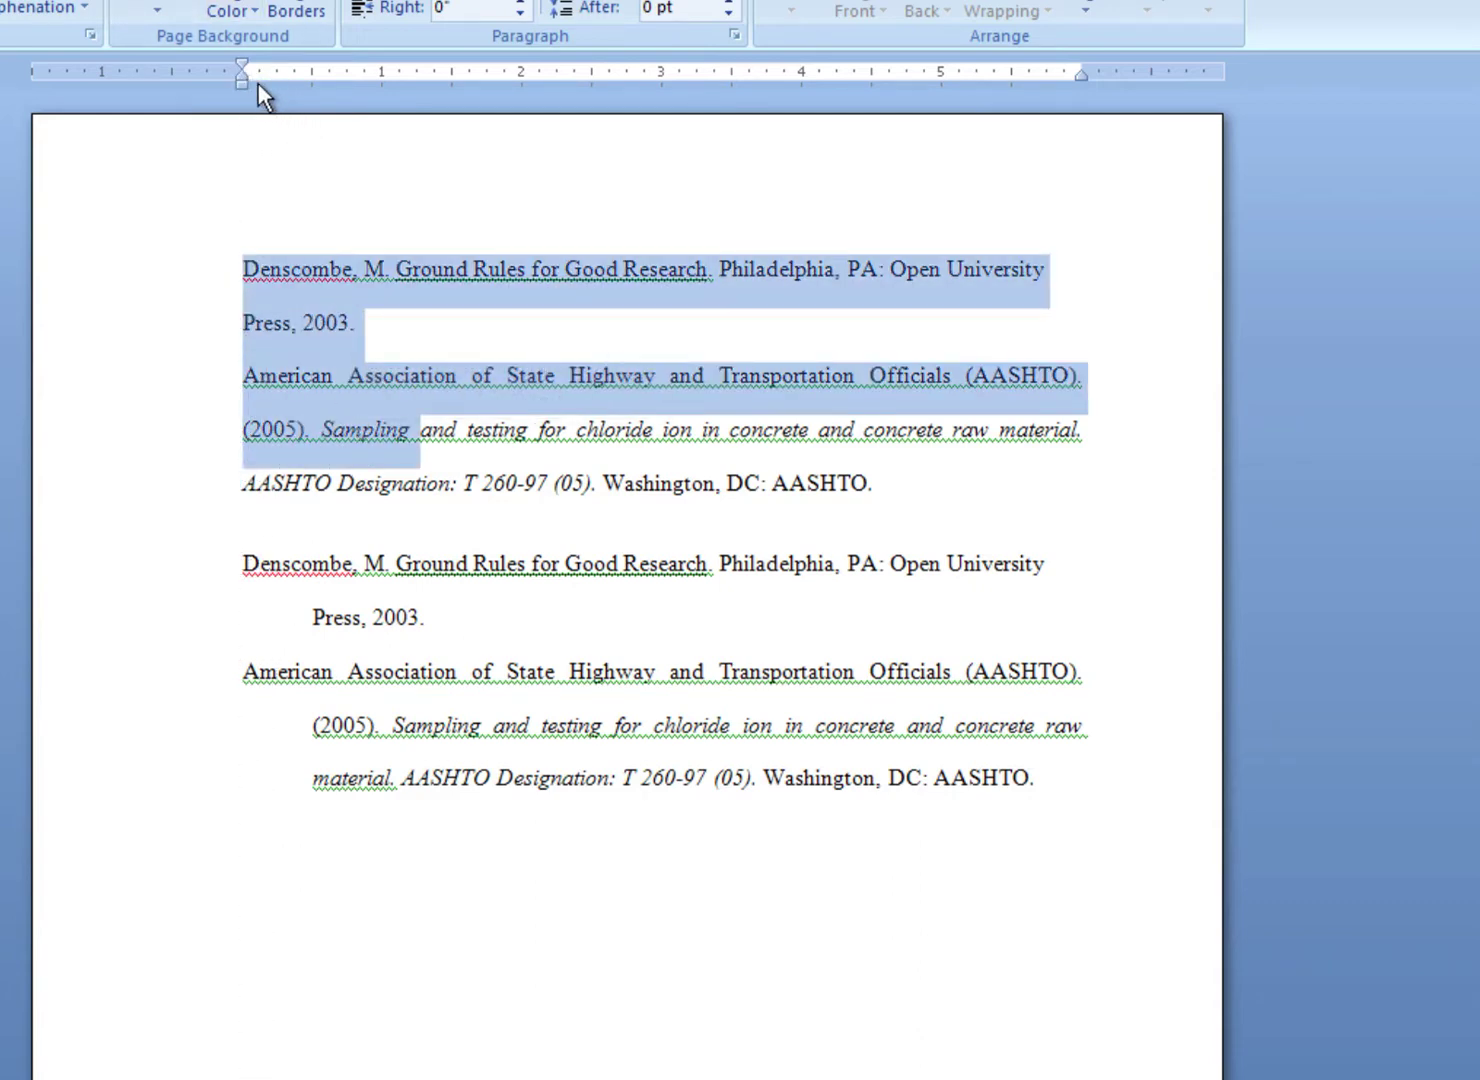
left_click_drag(242, 77, 309, 75)
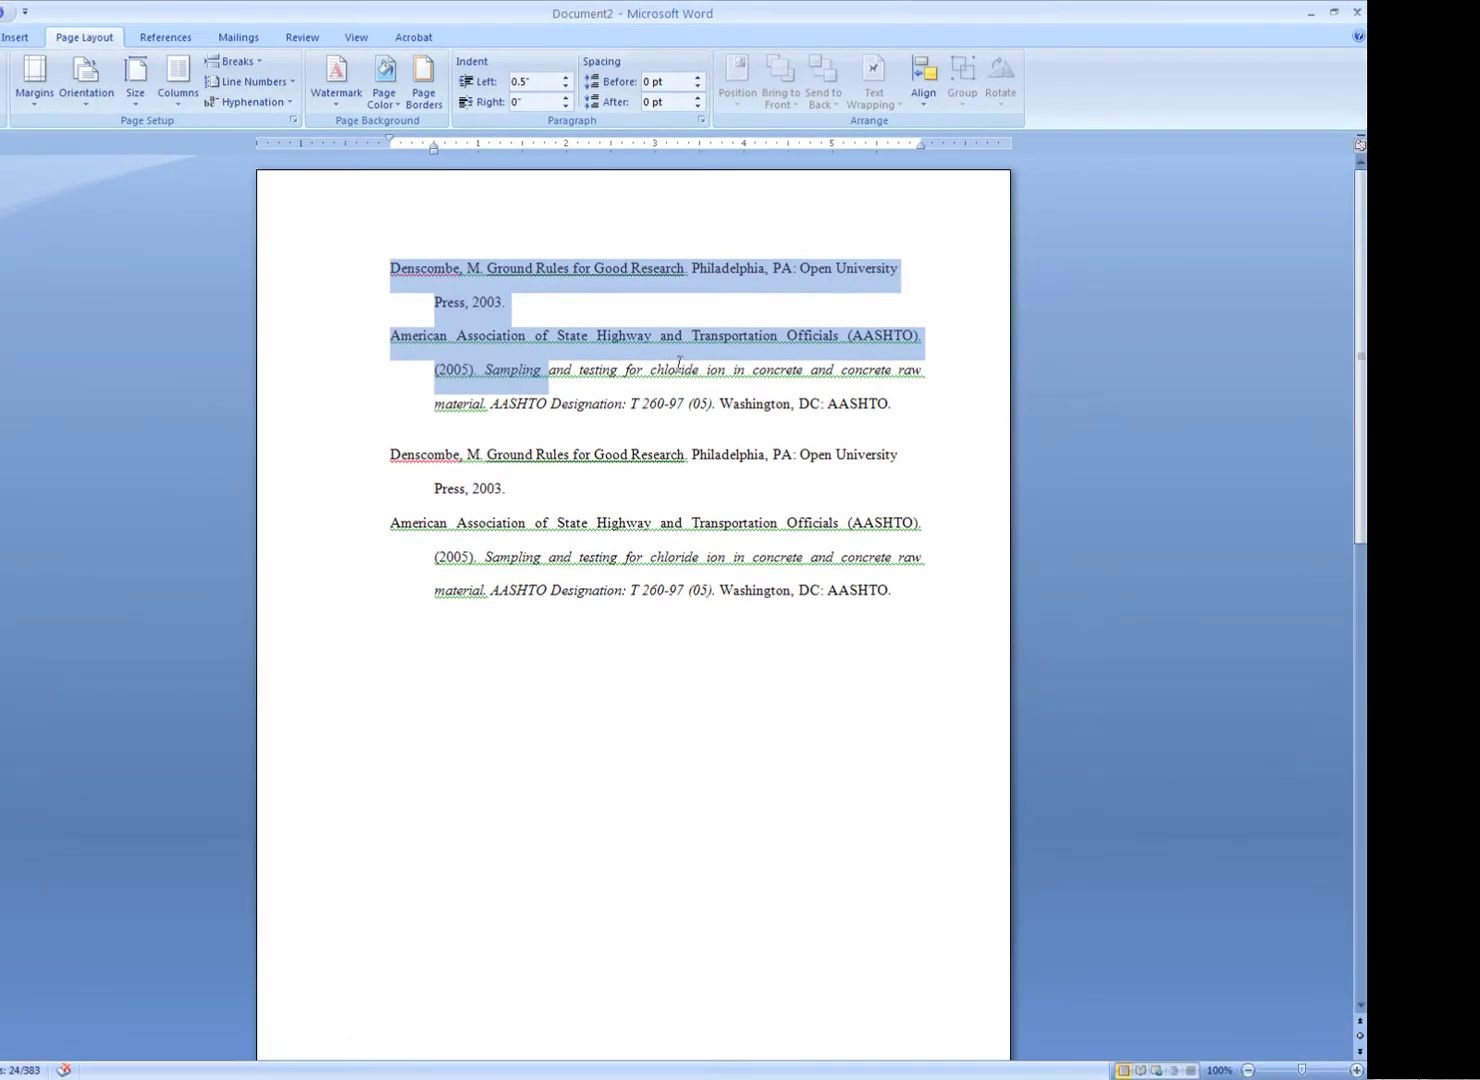
Switch the page back to the Normal 1-inch margin preset.
left_click(748, 525)
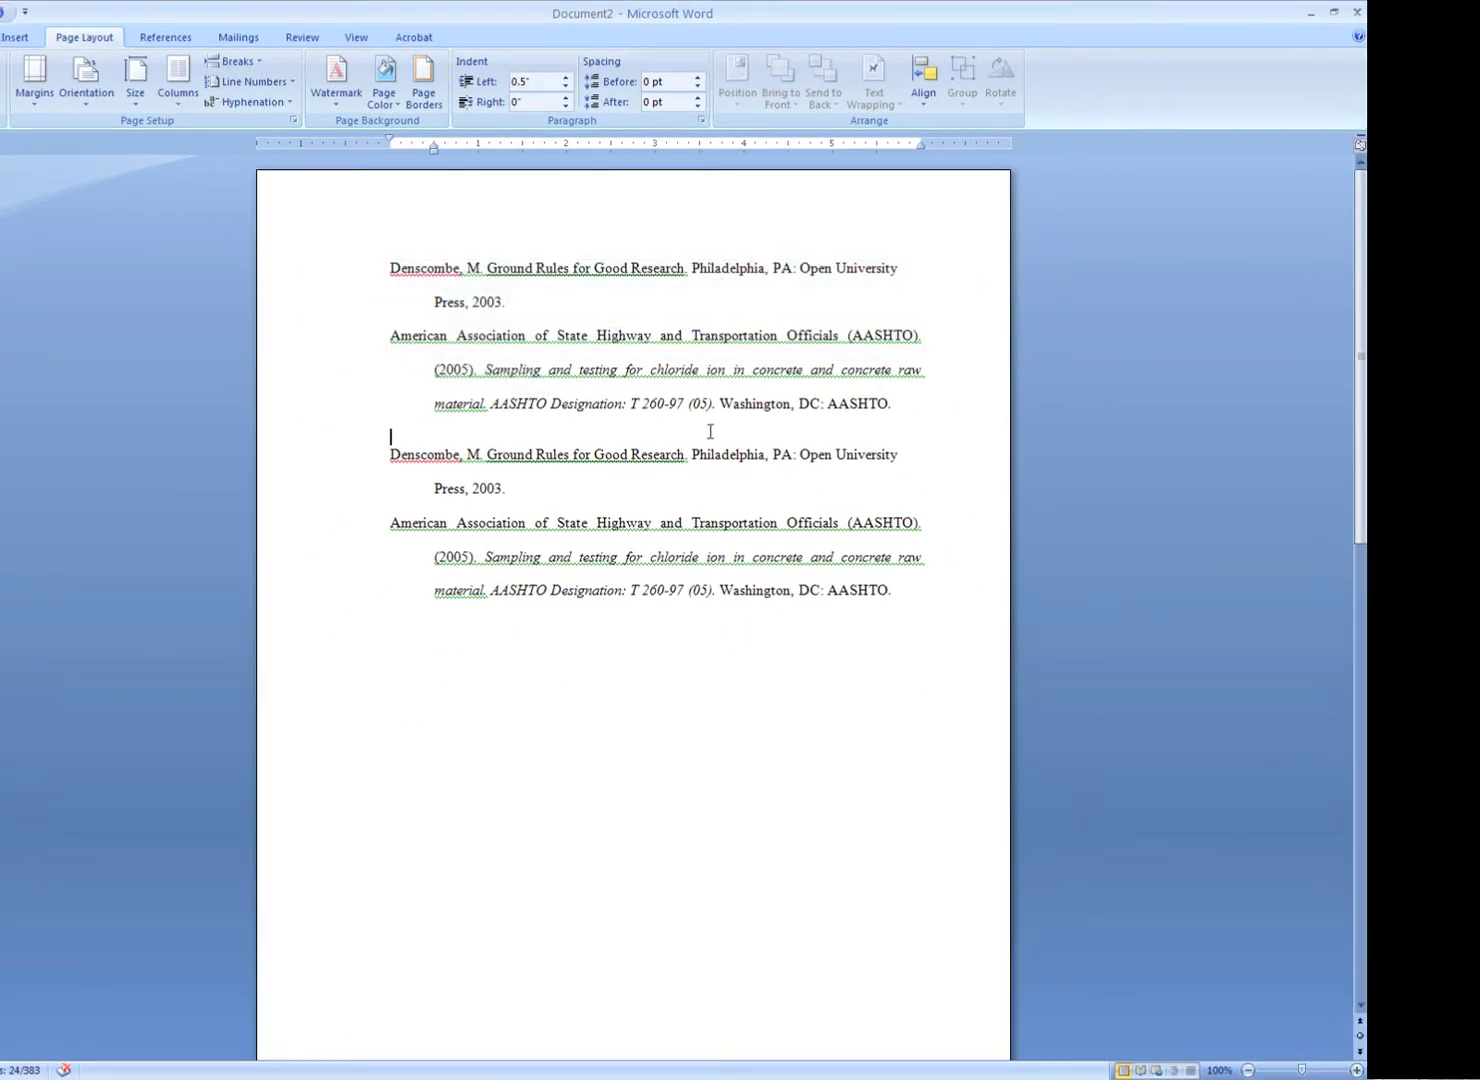
left_click(42, 87)
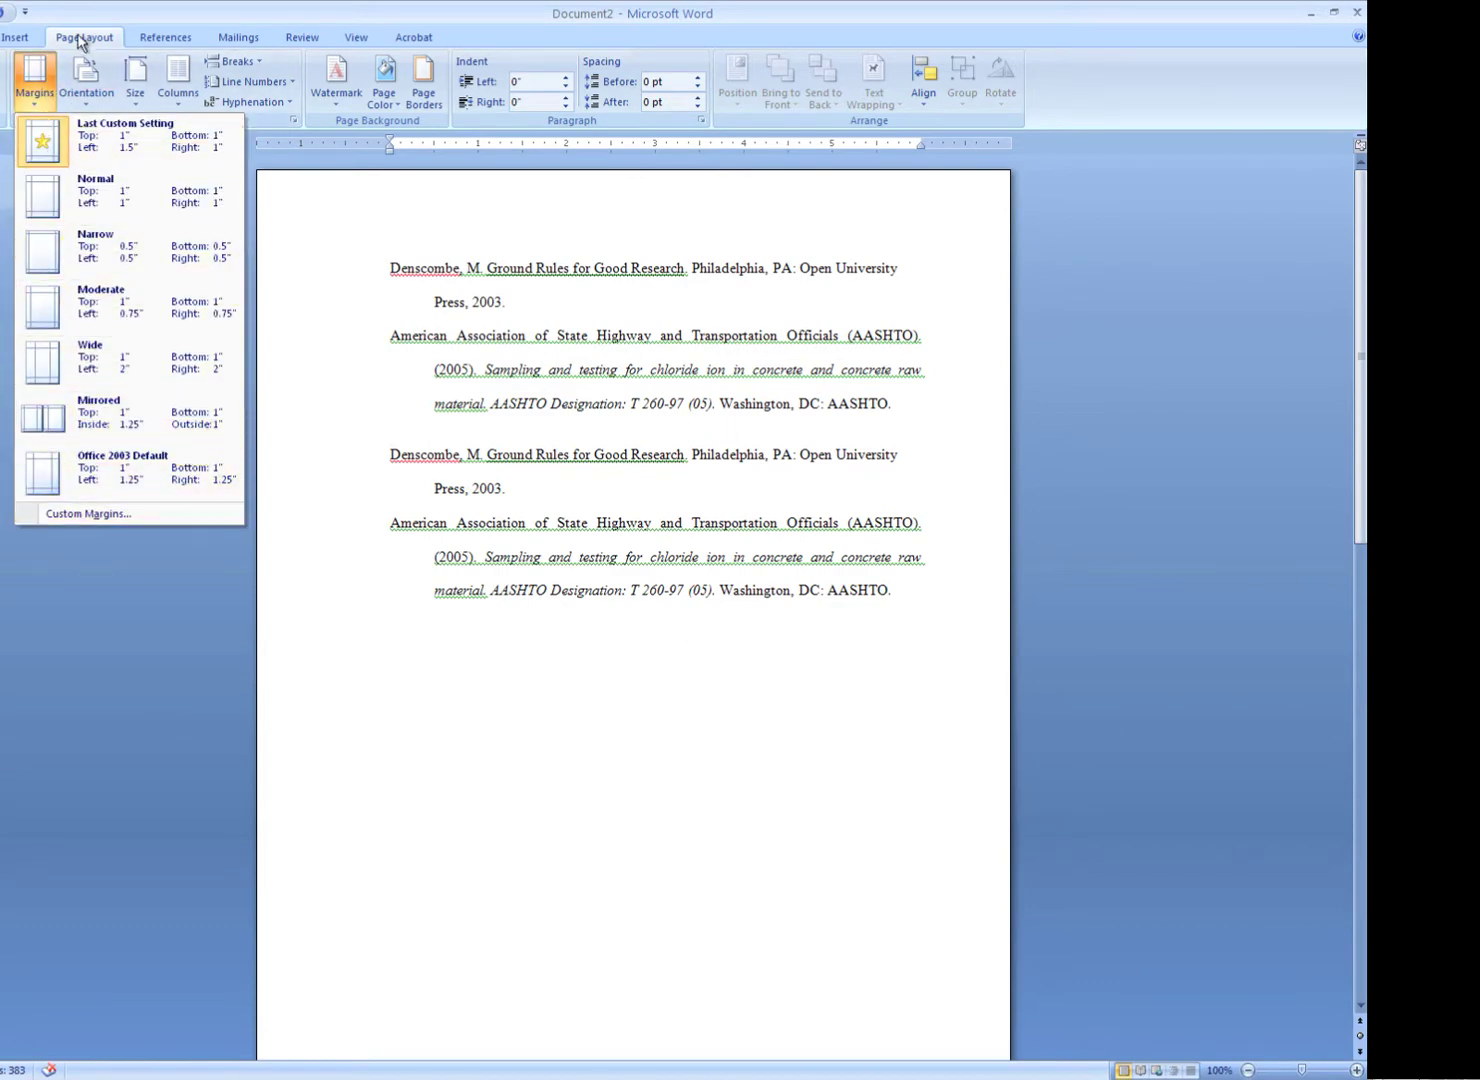
left_click(100, 196)
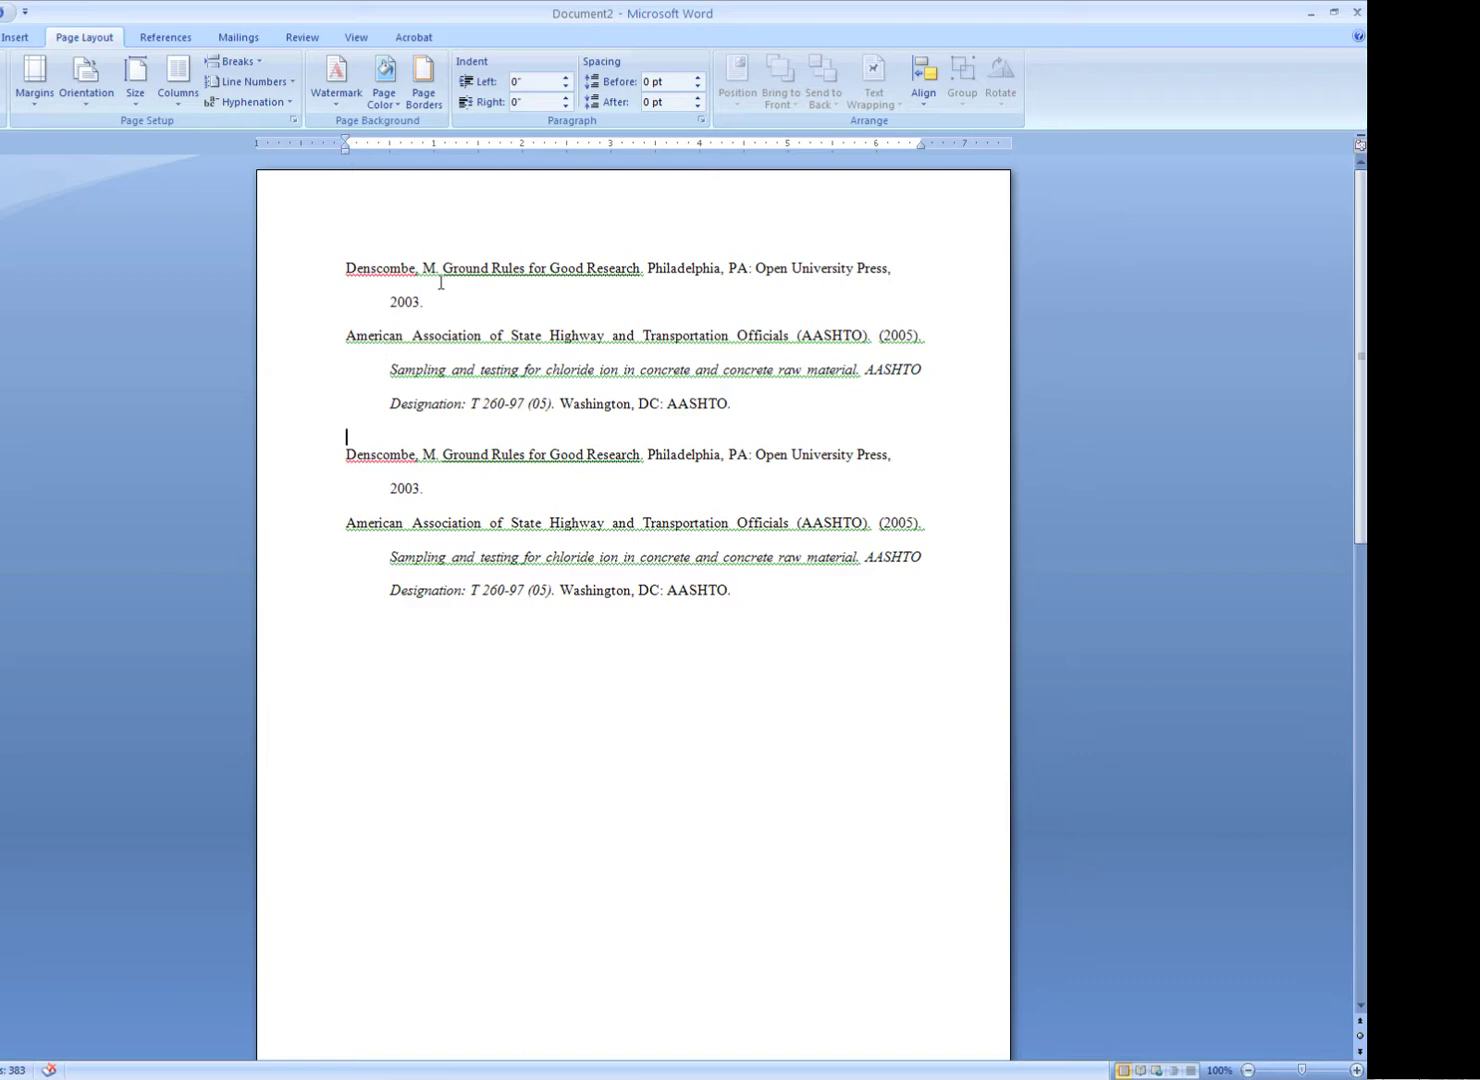
scroll(440, 282, "down", 15)
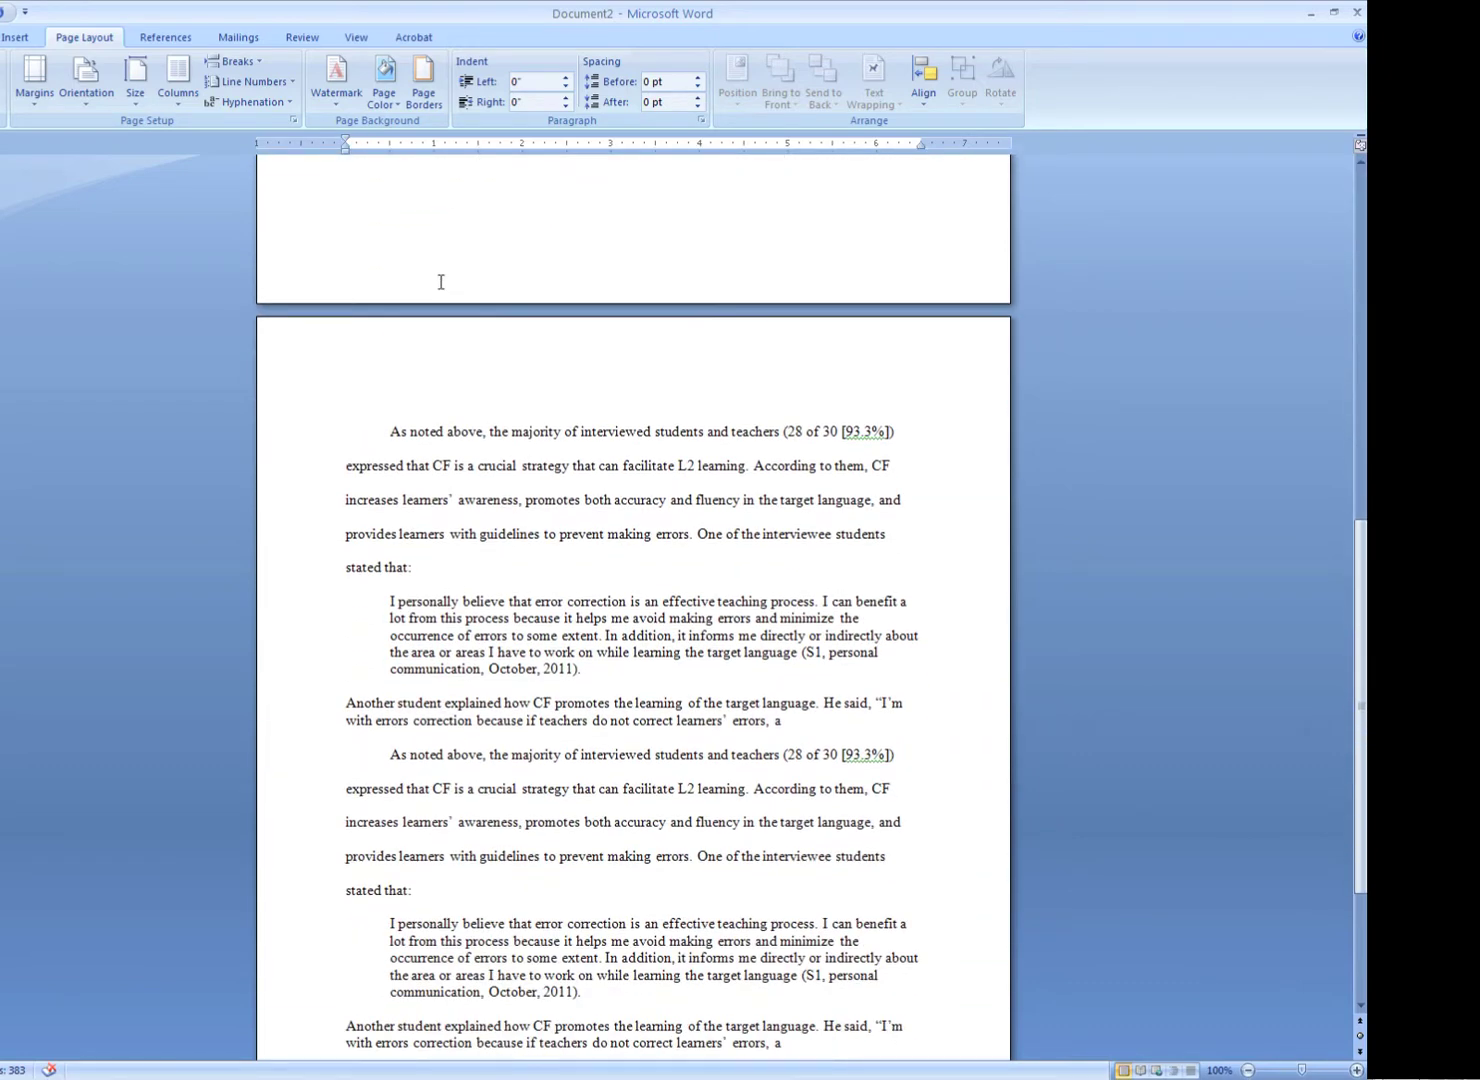
Compare the upper quotation's indent with the lower quotation's 0.5-inch indent.
scroll(440, 282, "down", 4)
left_click_drag(360, 256, 856, 560)
left_click_drag(303, 580, 307, 869)
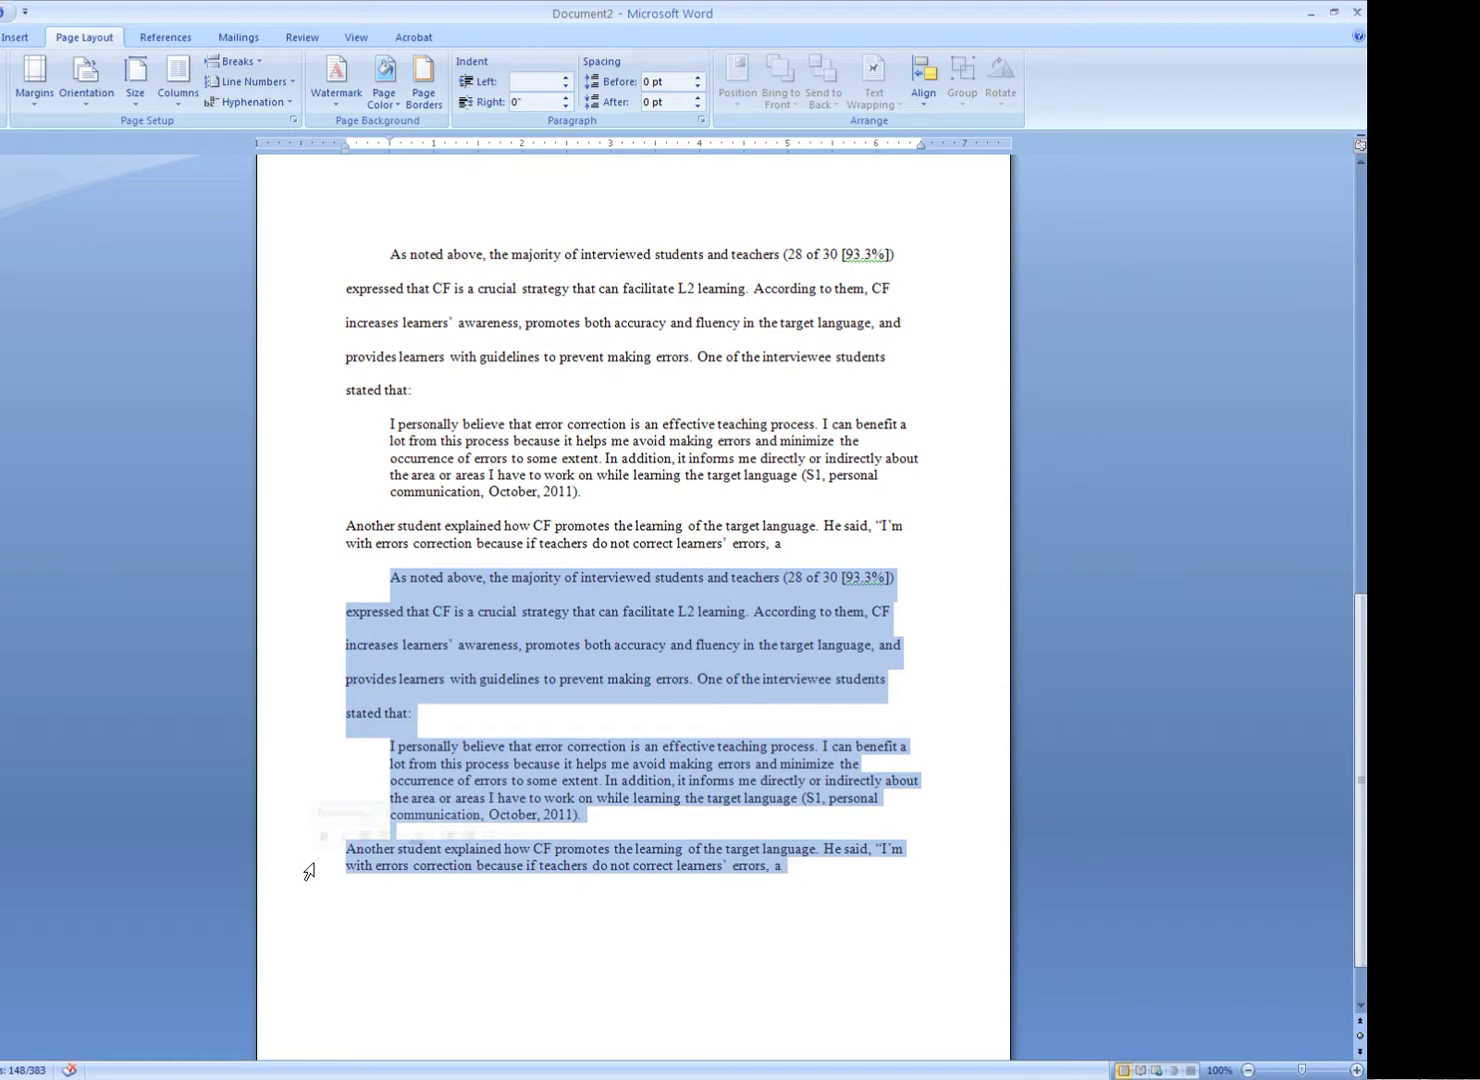
left_click(966, 502)
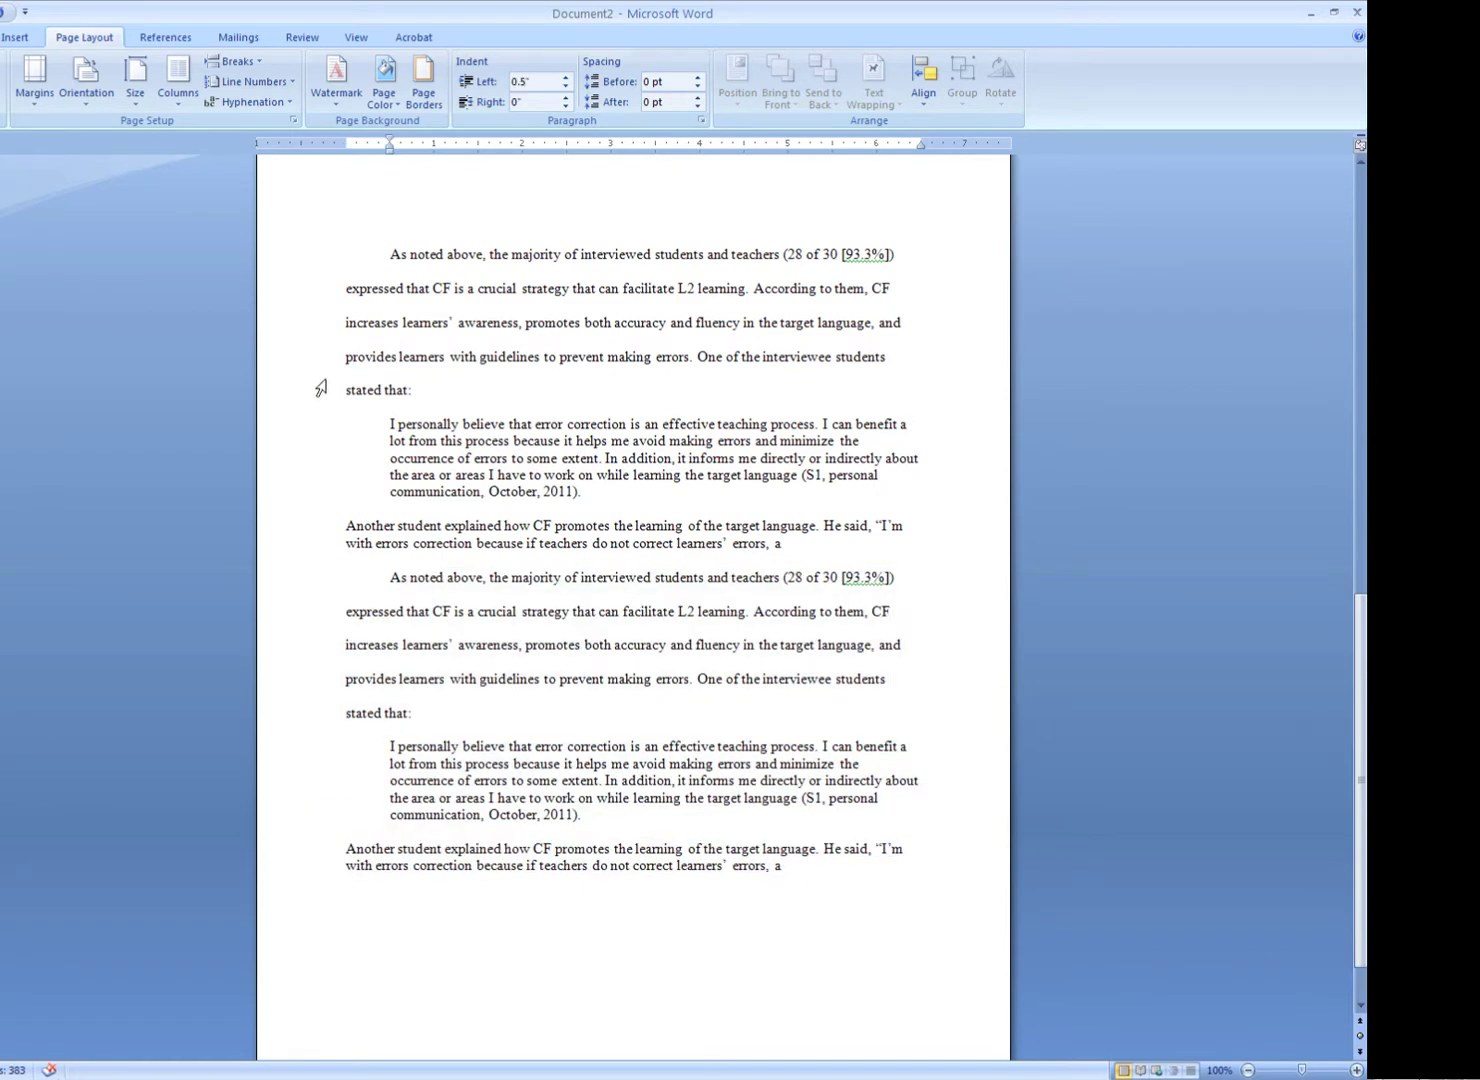
left_click(417, 427)
left_click_drag(346, 424, 389, 477)
left_click(440, 778)
Apply the Last Custom Setting page margins.
left_click(34, 100)
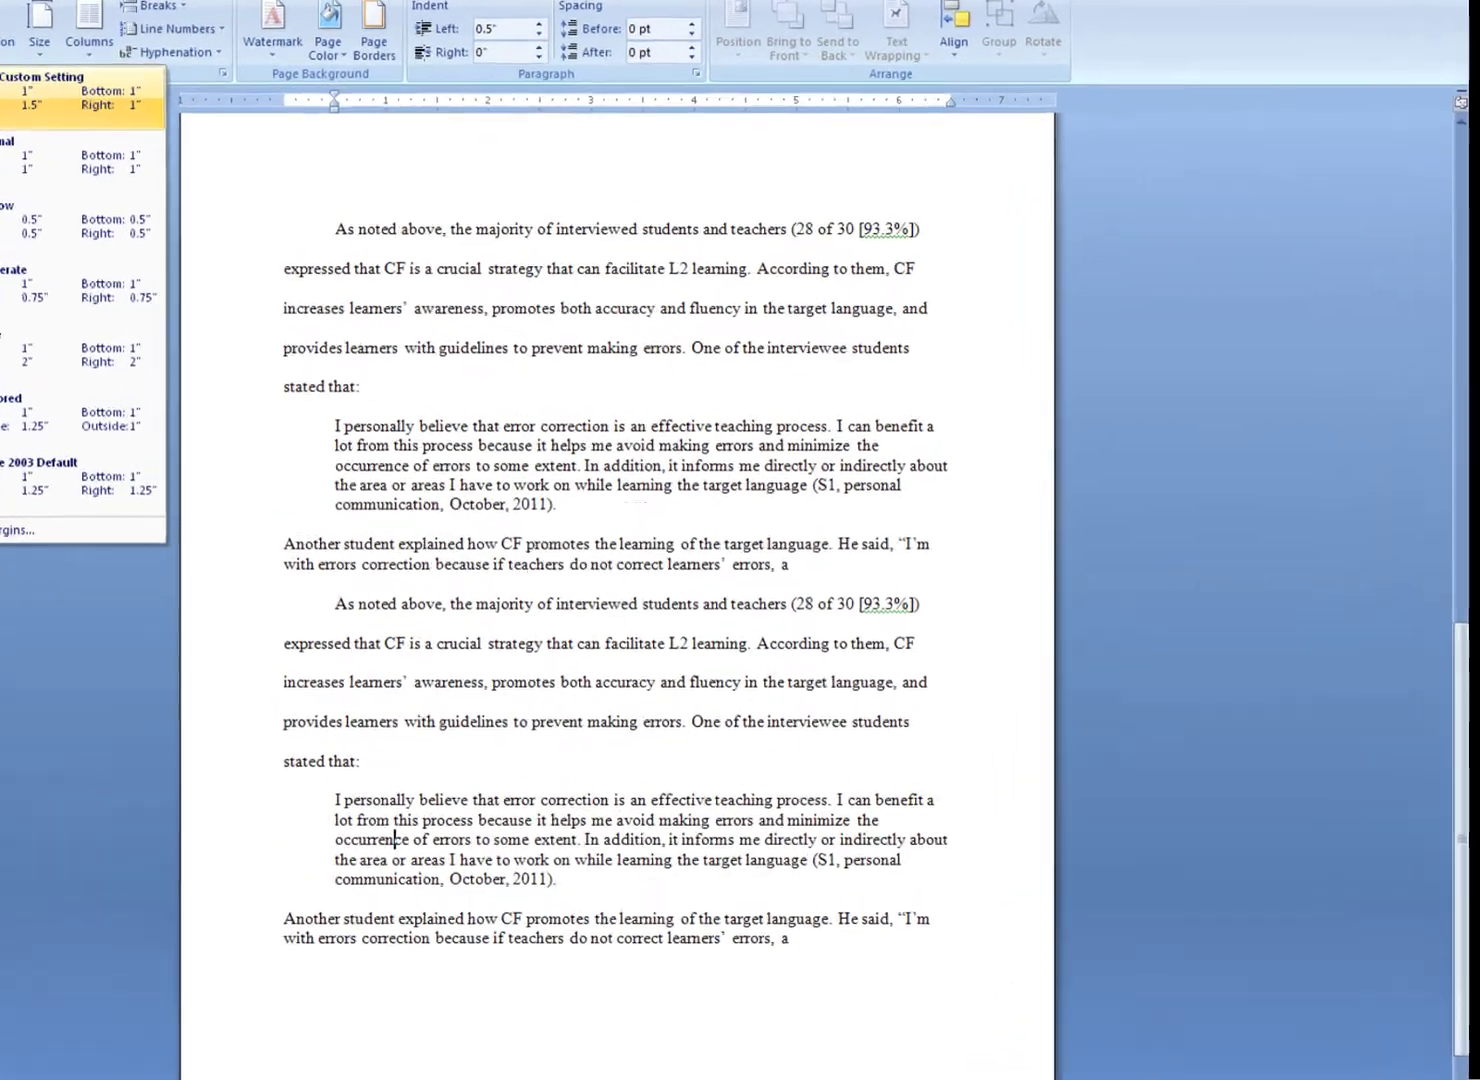
left_click(38, 148)
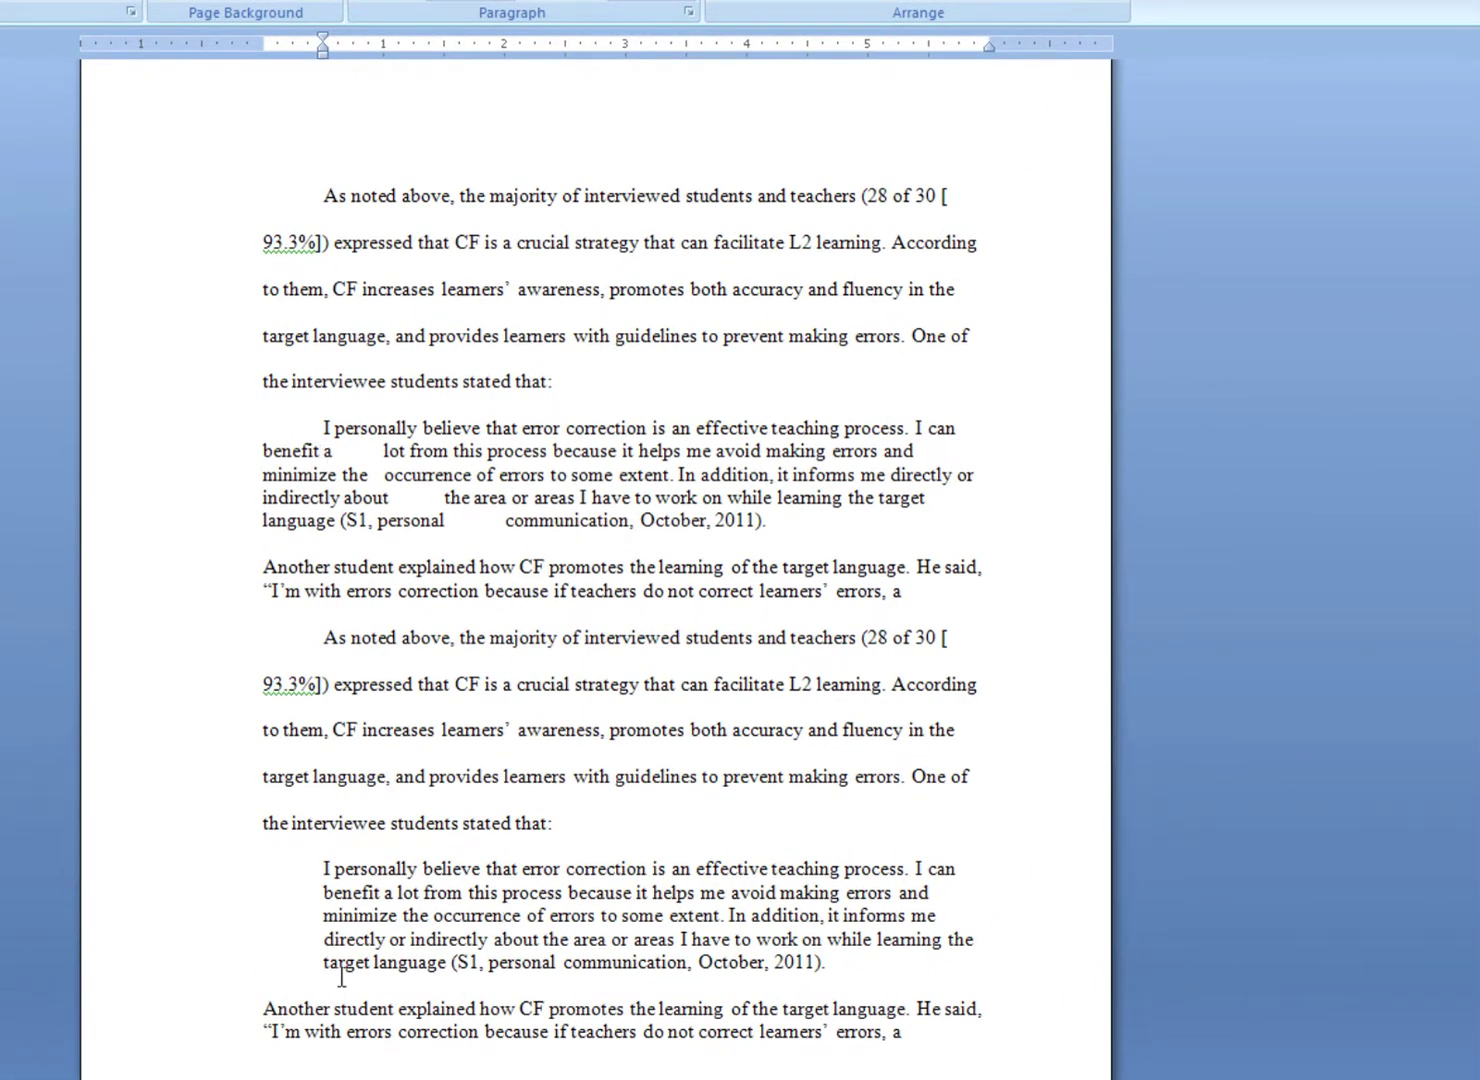
scroll(440, 880, "down", 2)
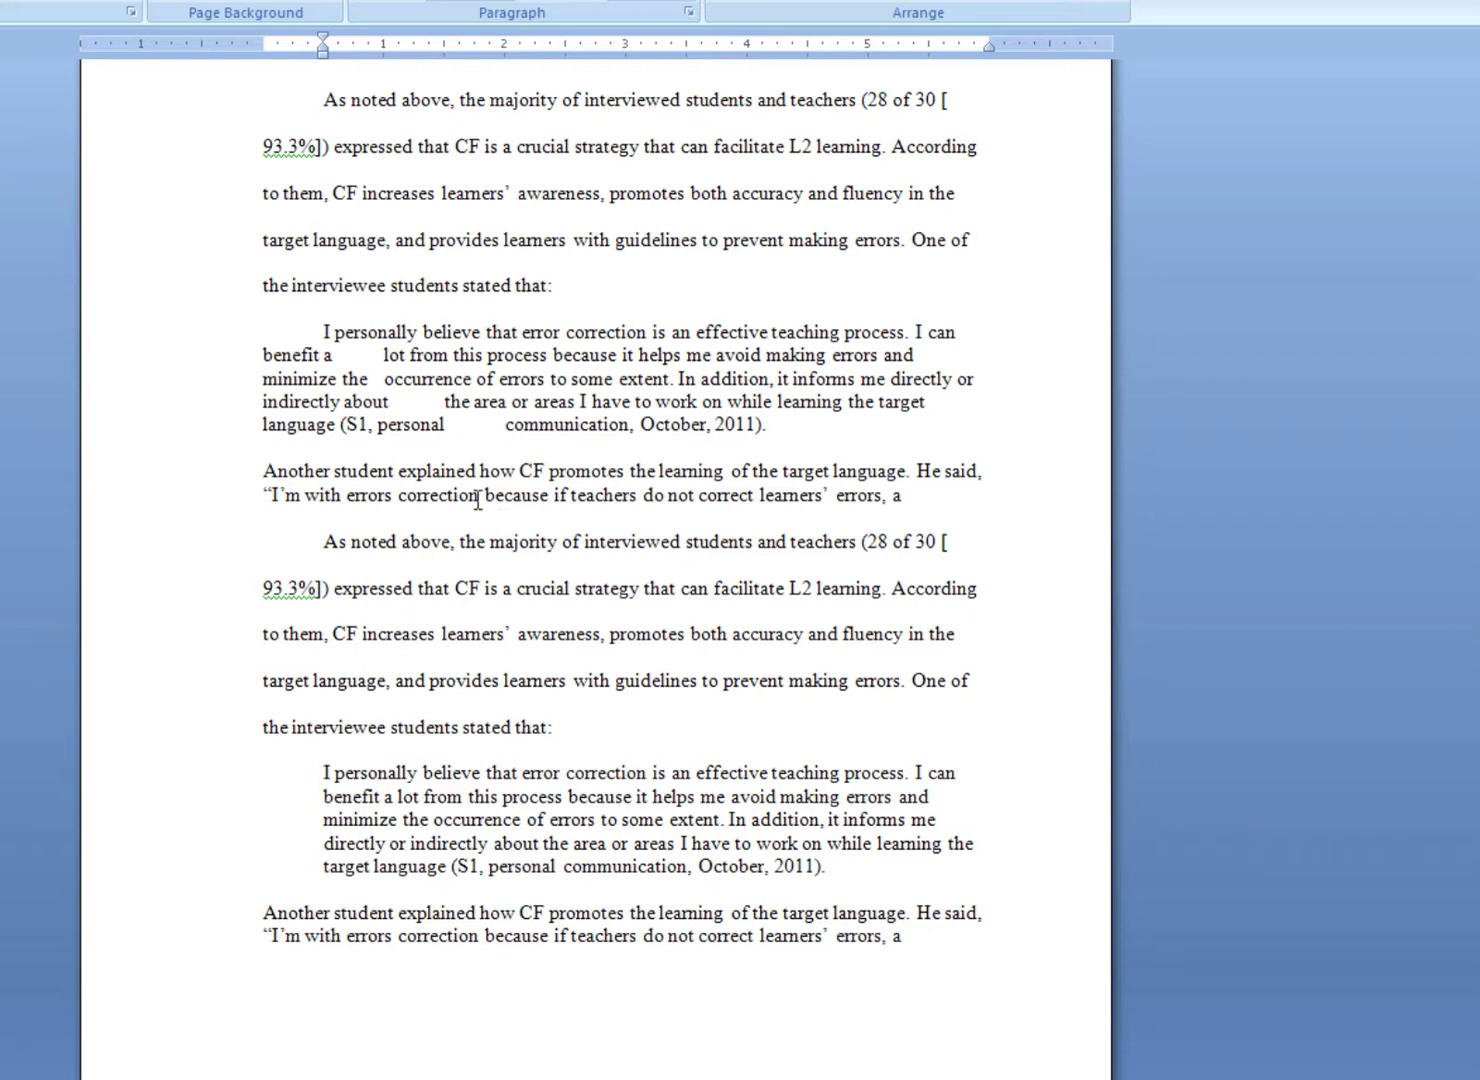
Delete the gaps before 'communication' and 'the area' in the upper quotation.
left_click(375, 378)
left_click(408, 403)
left_click(478, 430)
scroll(462, 247, "up", 1)
key("BackSpace")
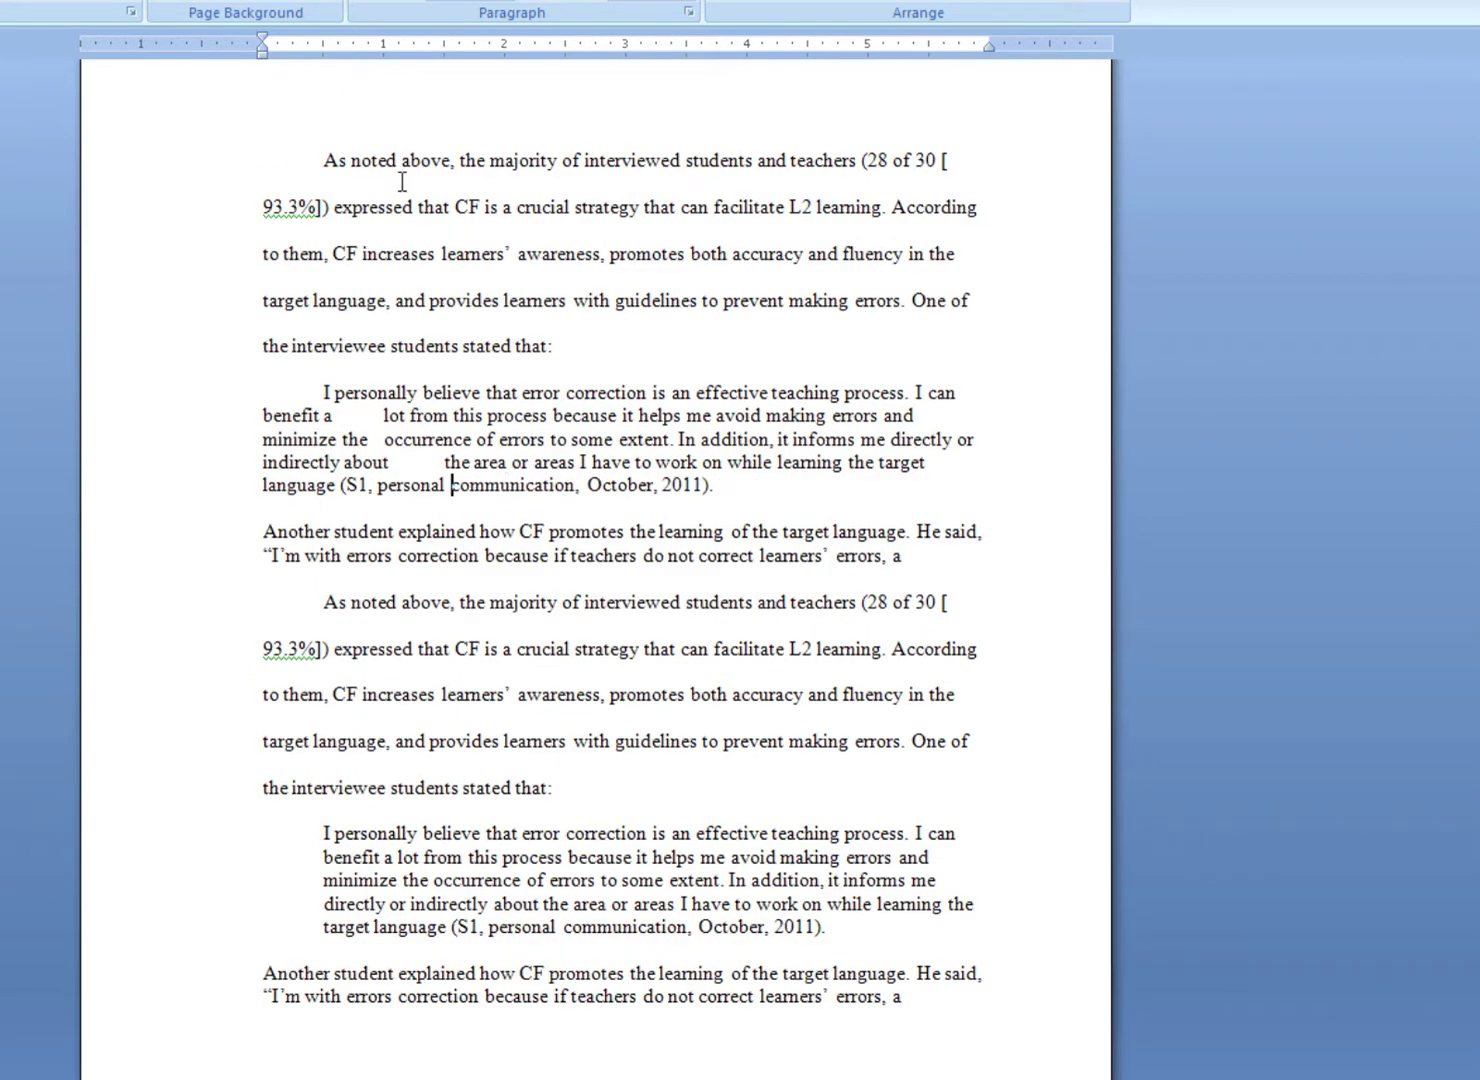
left_click(443, 463)
key("BackSpace")
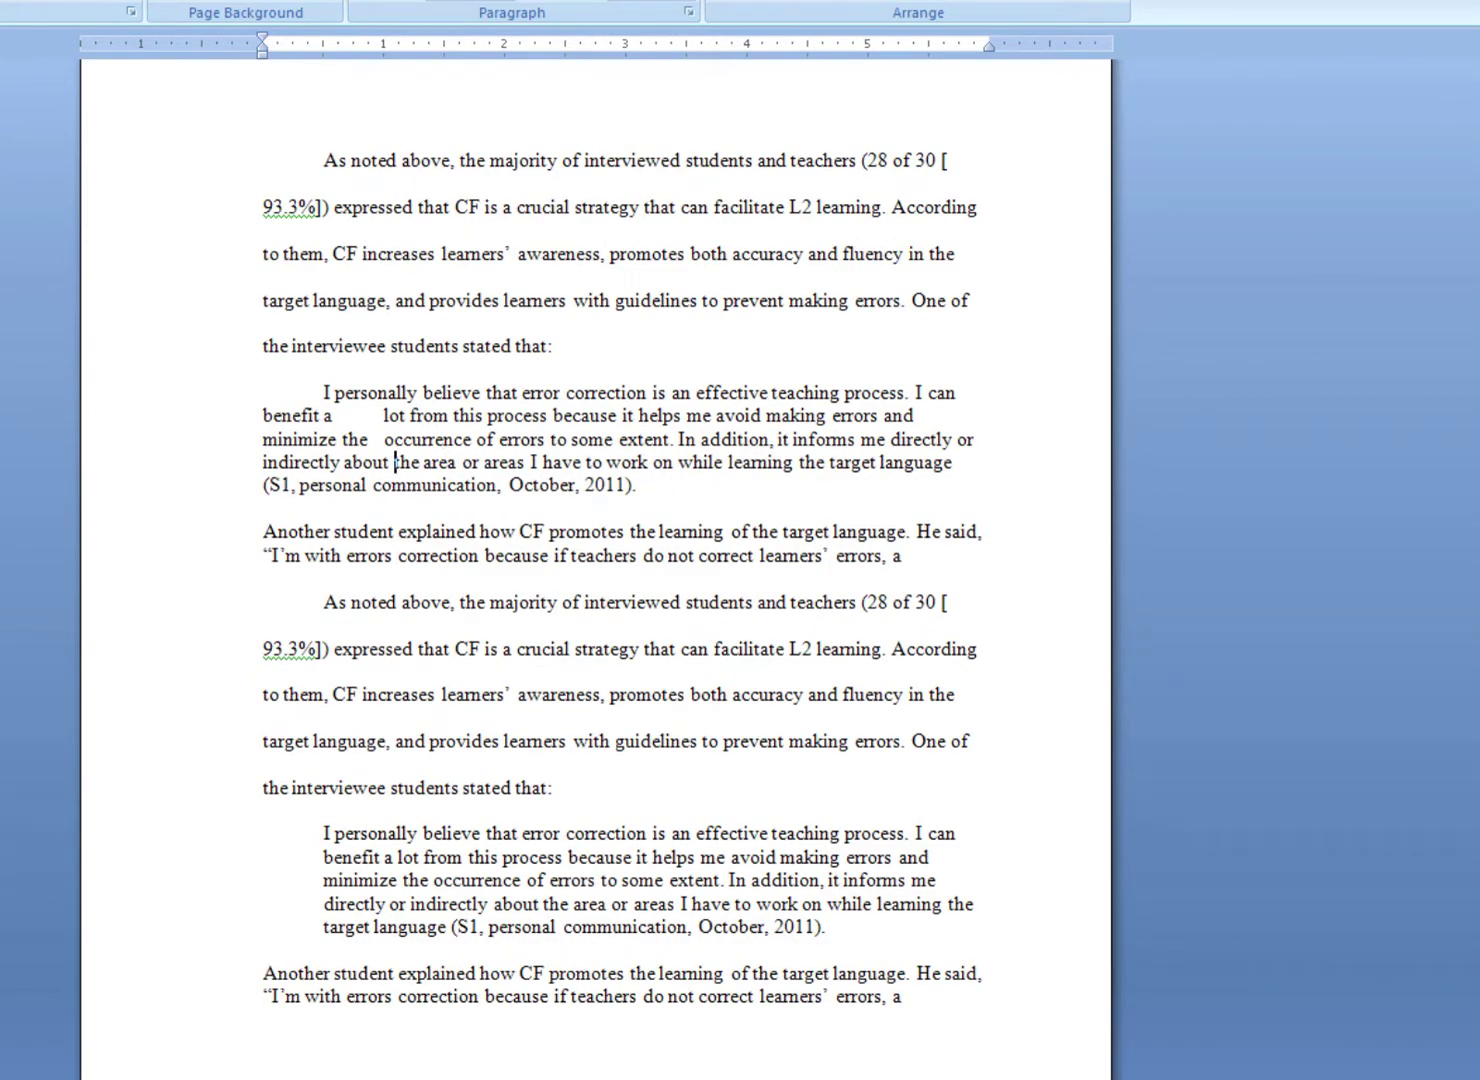
key("alt+h")
Show formatting marks and delete the tabs before 'occurrence', before 'lot' and at the quotation's start.
key("8")
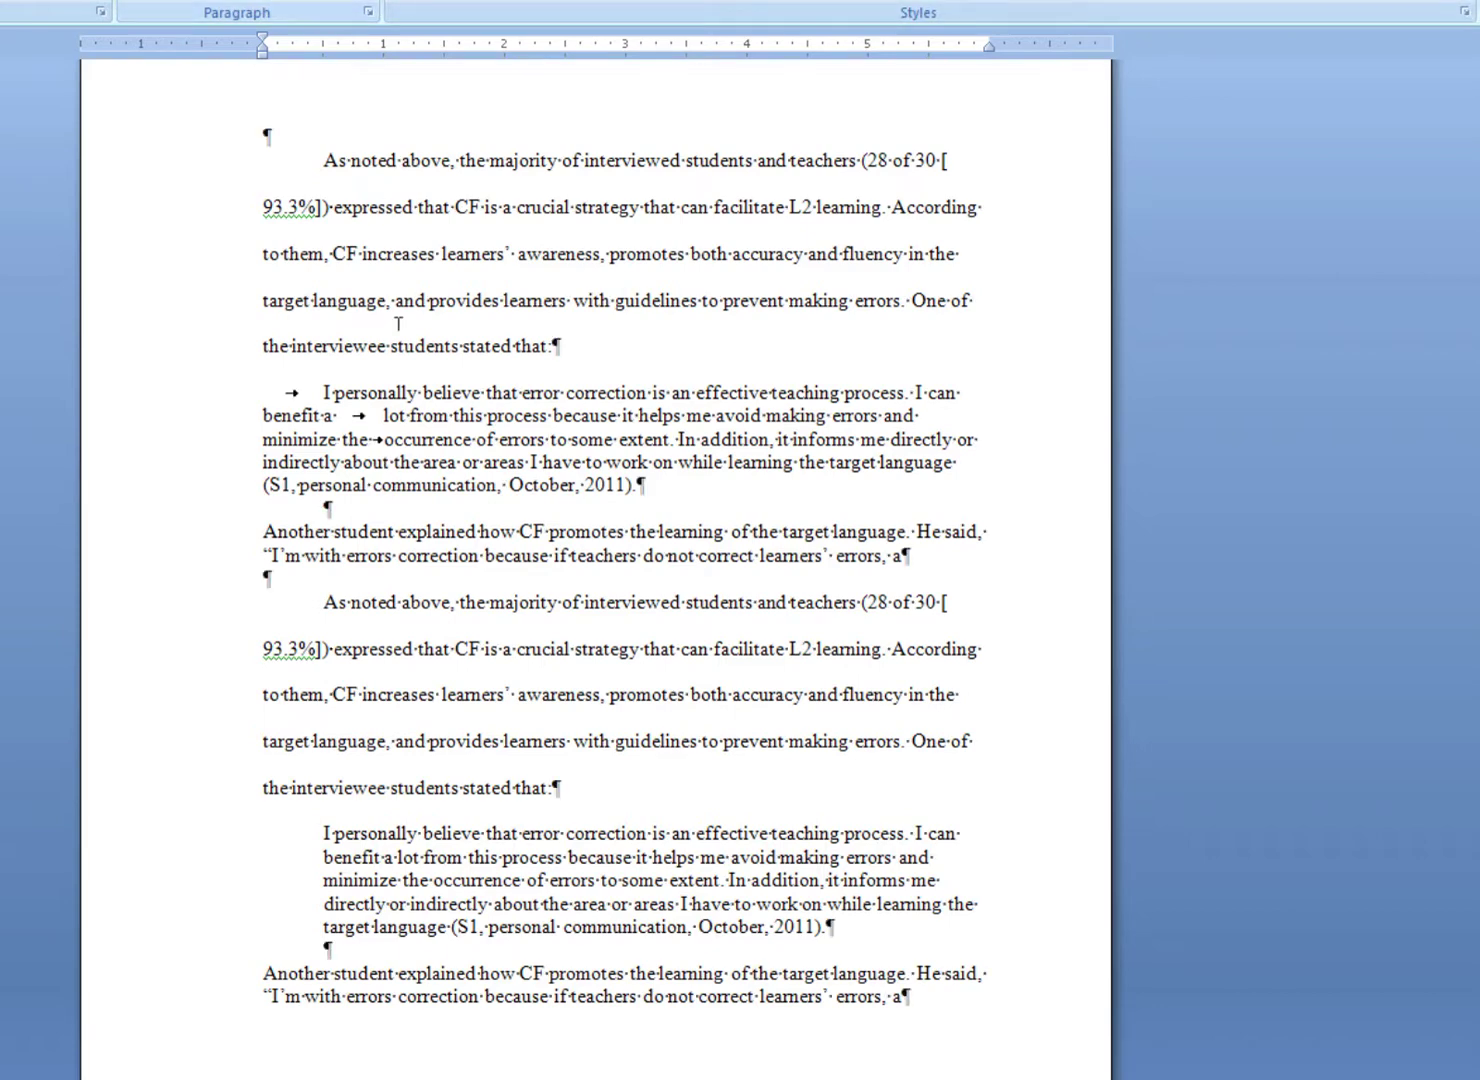
left_click(384, 440)
key("BackSpace")
left_click(384, 415)
key("BackSpace")
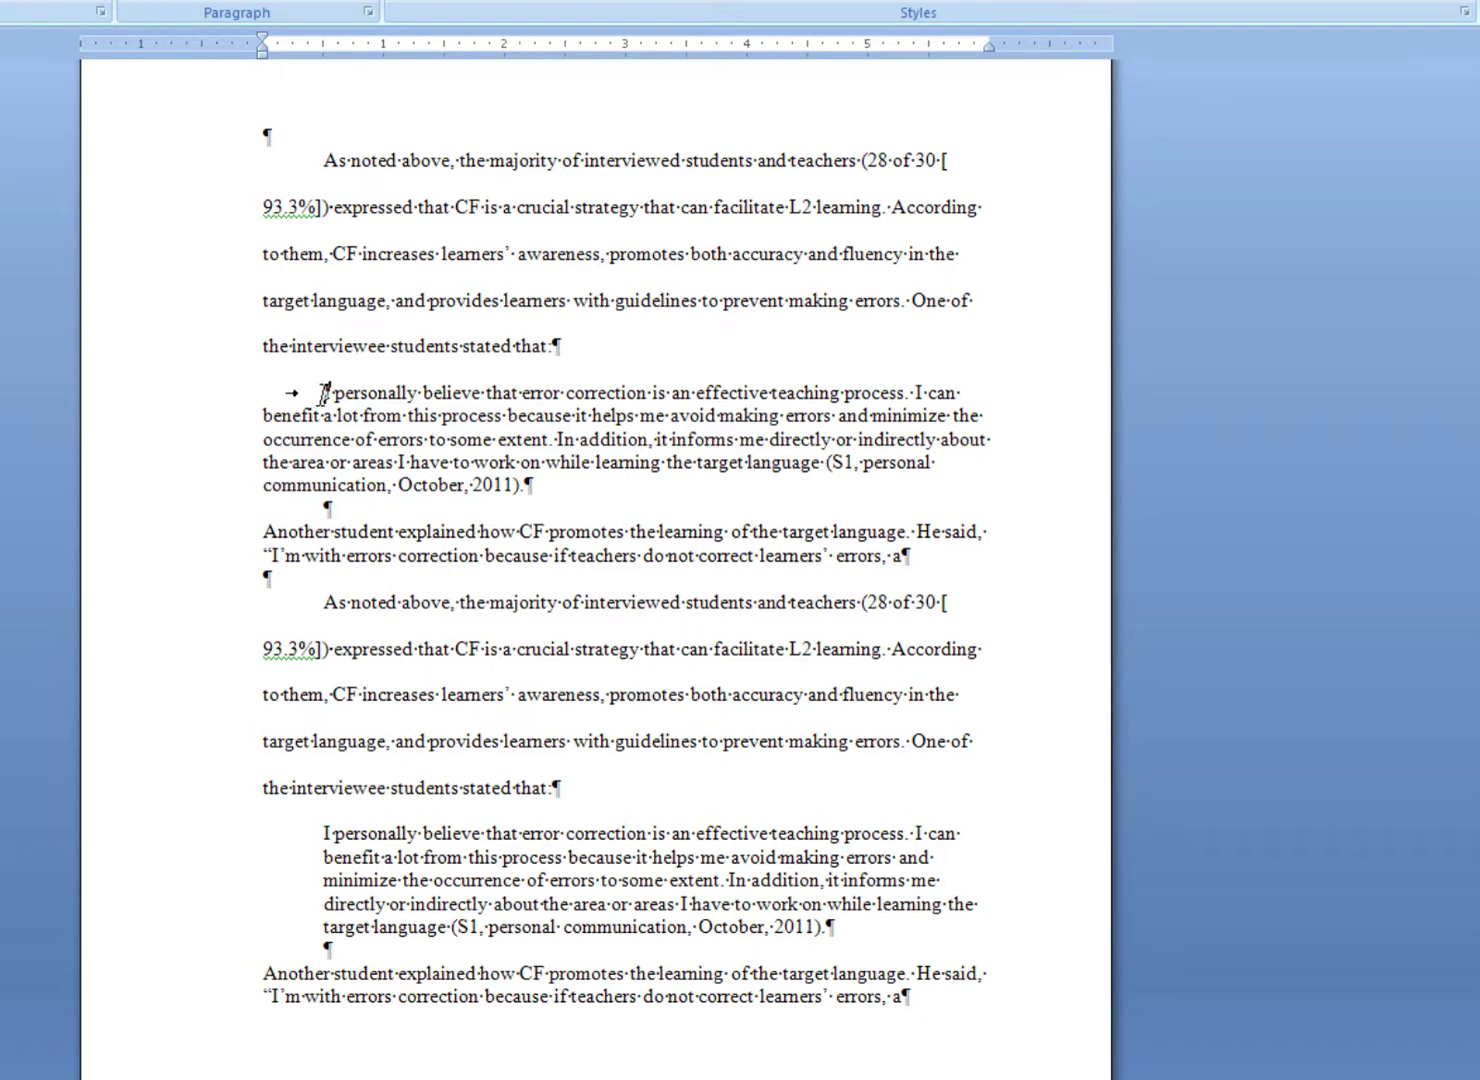
left_click(324, 393)
key("BackSpace")
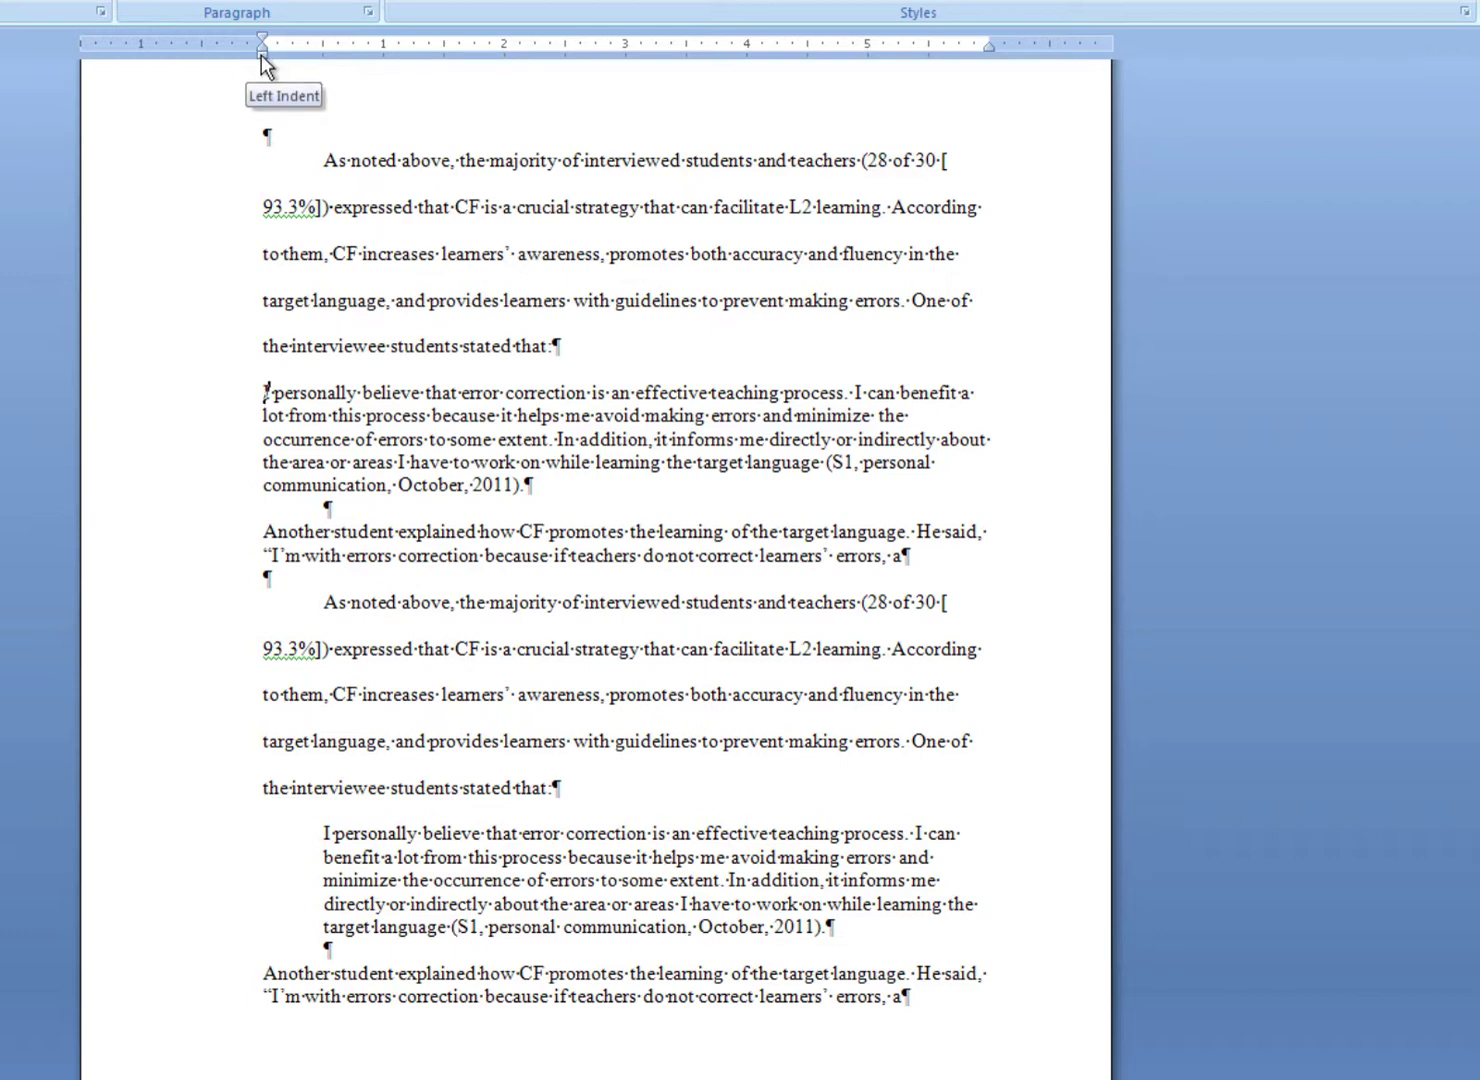
Indent the whole upper quotation 0.5 inch with the ruler's Left Indent marker.
left_click_drag(261, 58, 323, 58)
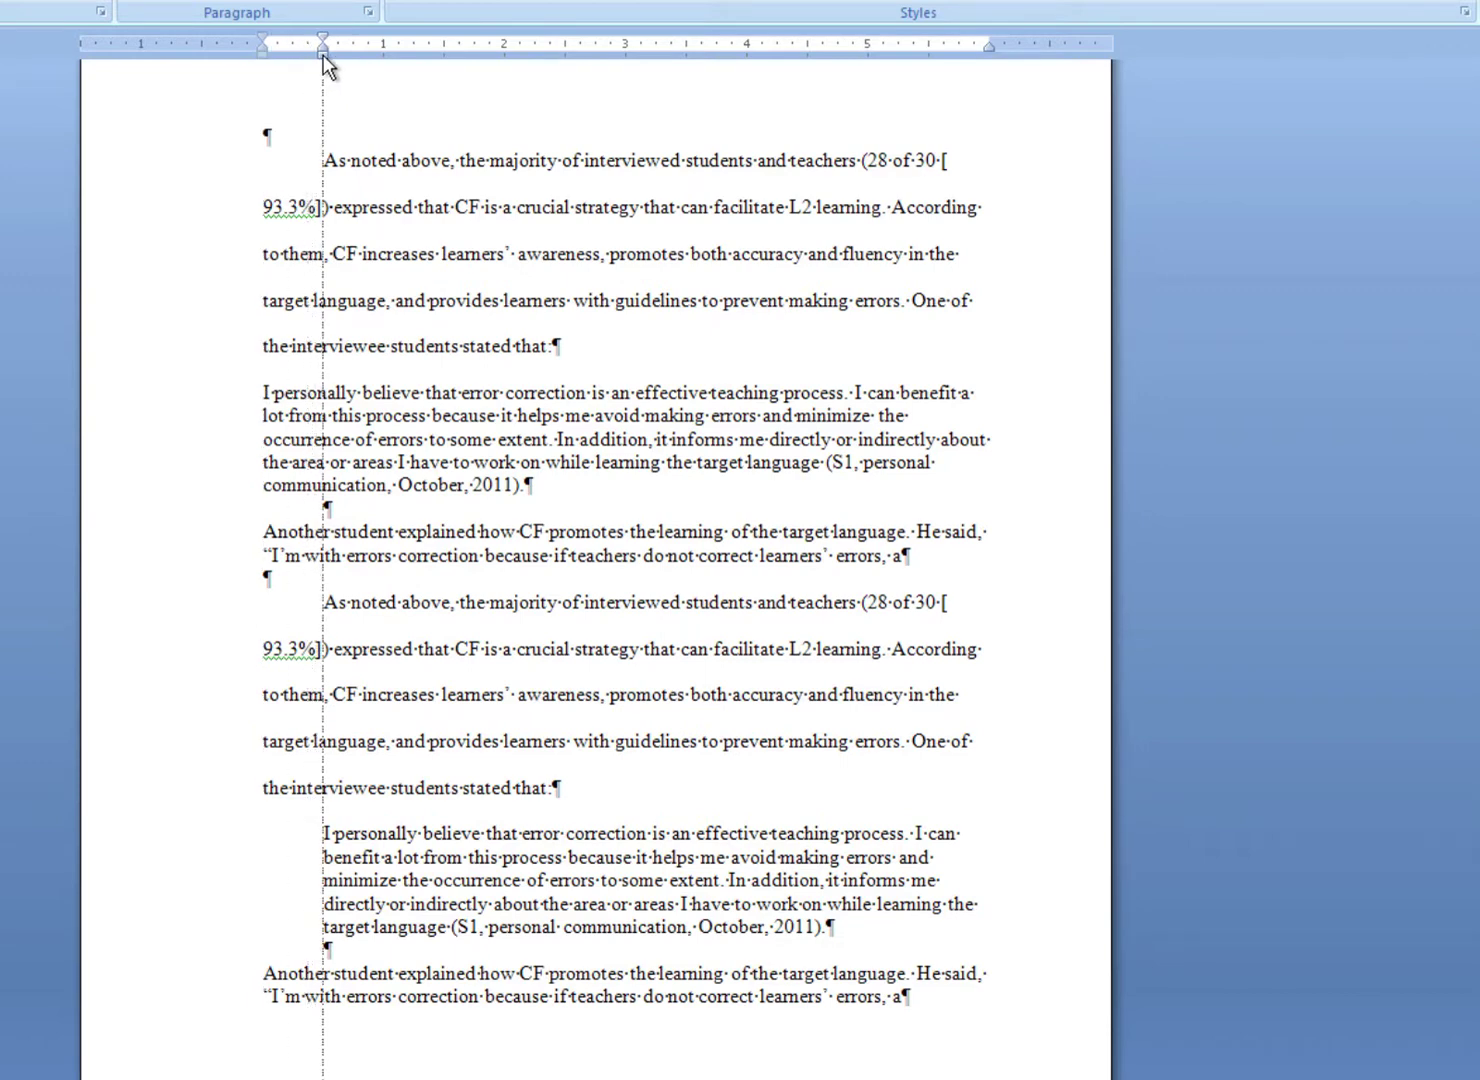
left_click_drag(323, 58, 323, 58)
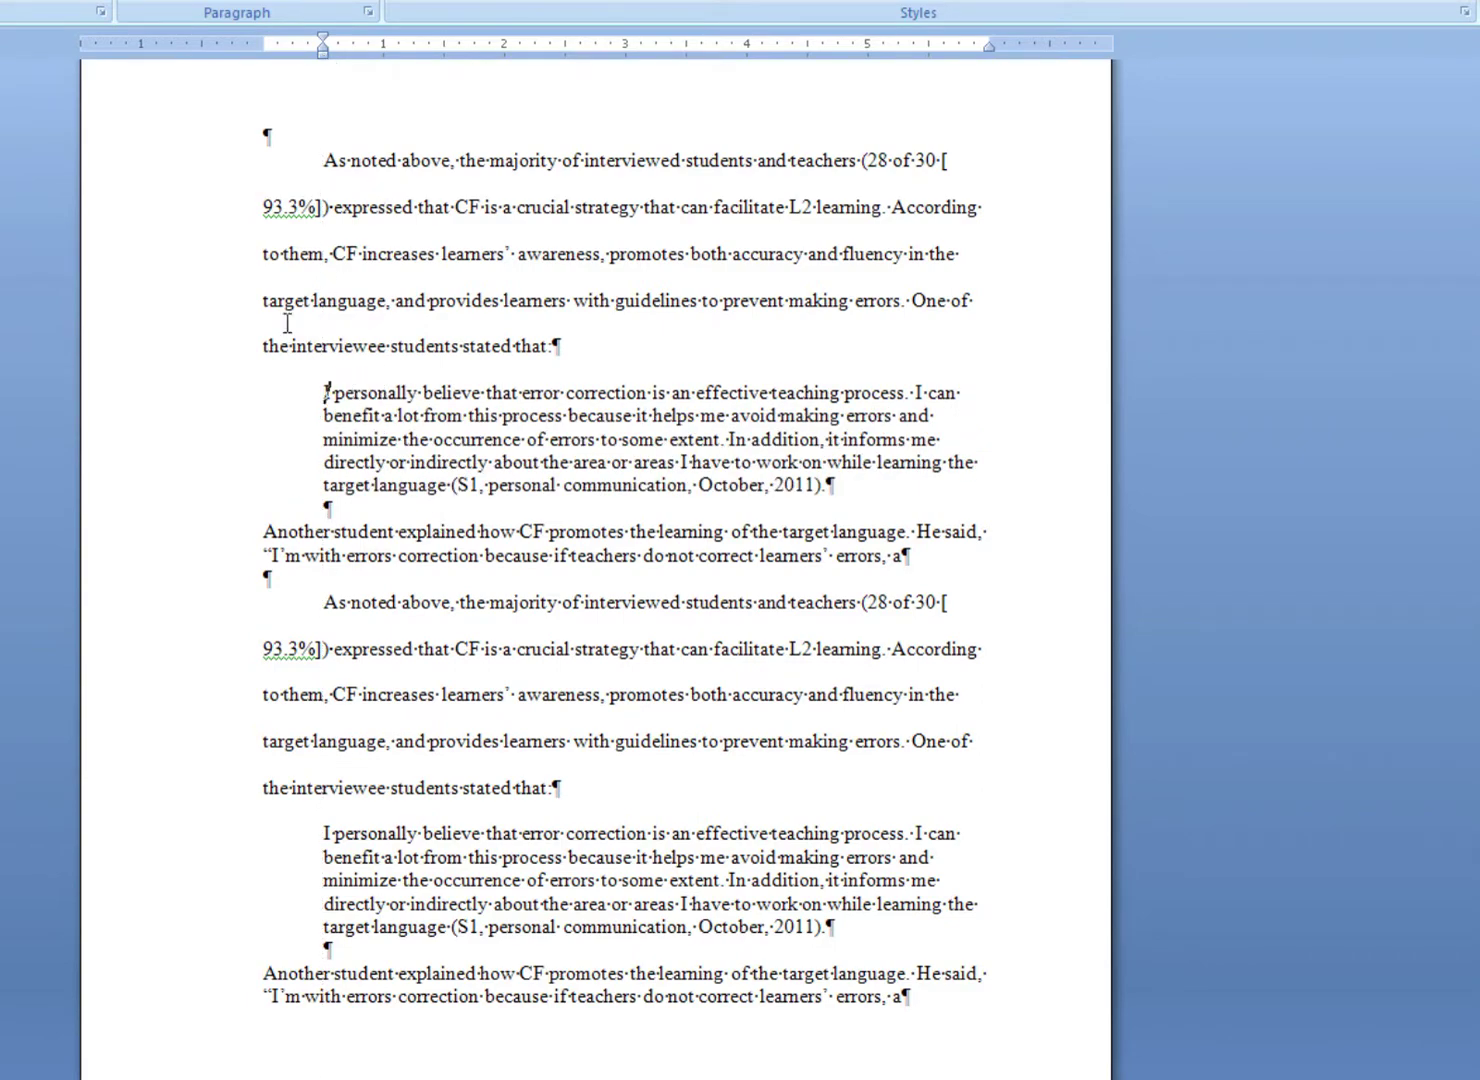
scroll(479, 435, "up", 5)
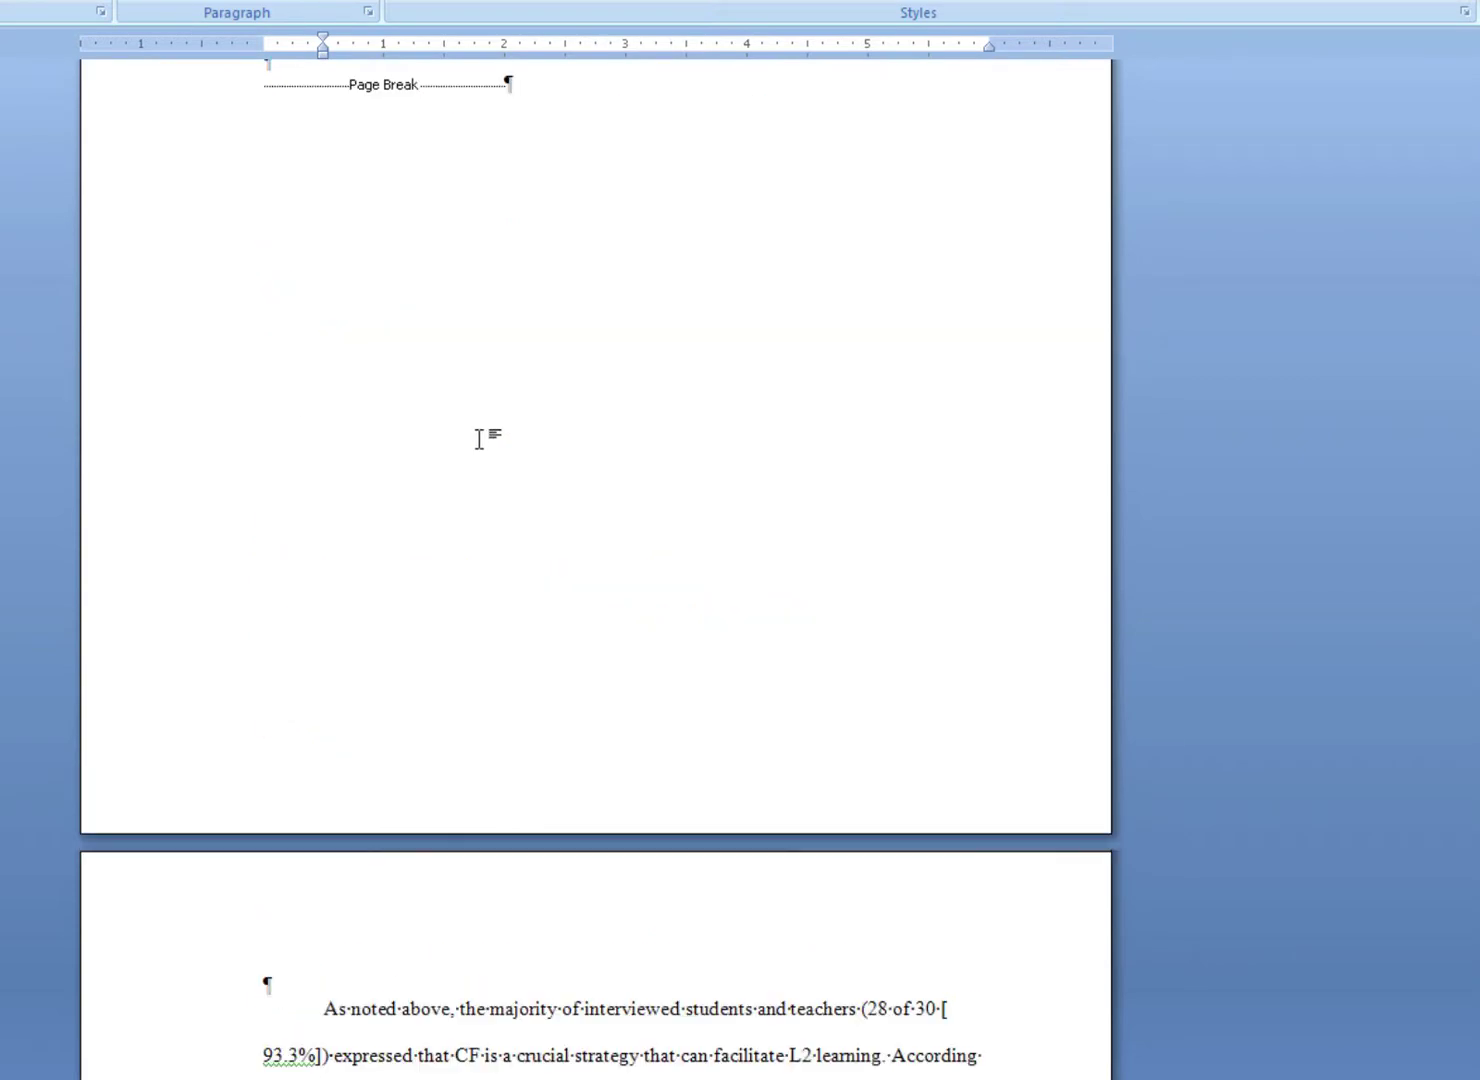
scroll(474, 439, "down", 3)
scroll(474, 439, "down", 4)
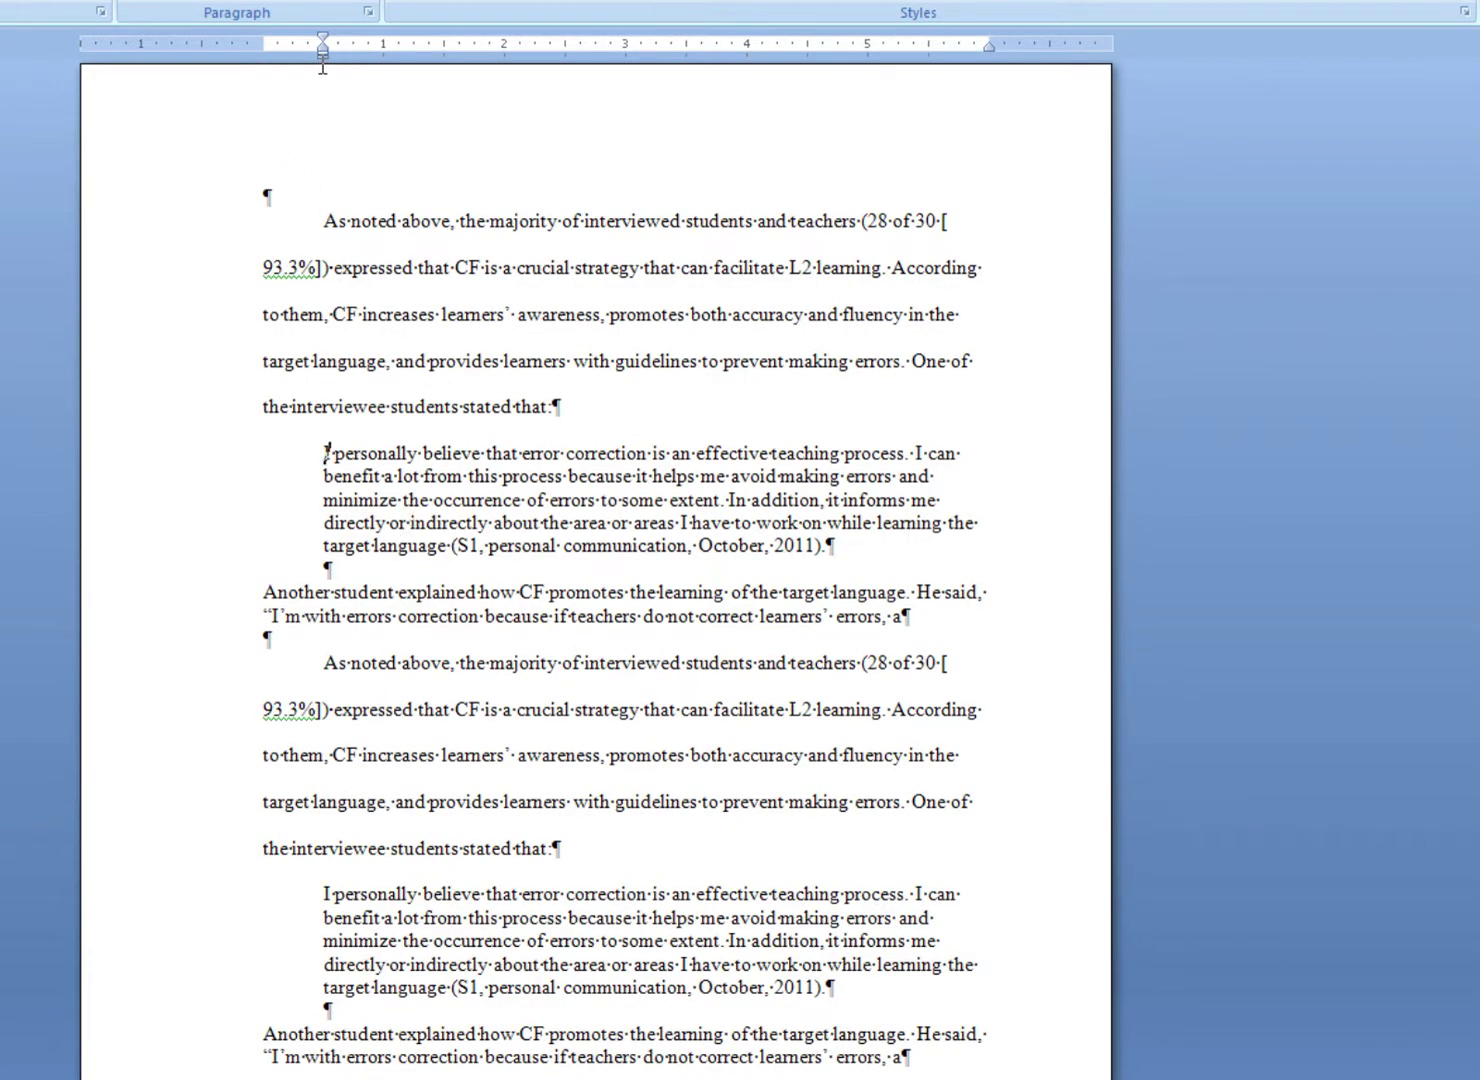
Move the quotation's left indent toward 1 inch, trying and reverting an extra first-line indent.
left_click_drag(324, 54, 384, 55)
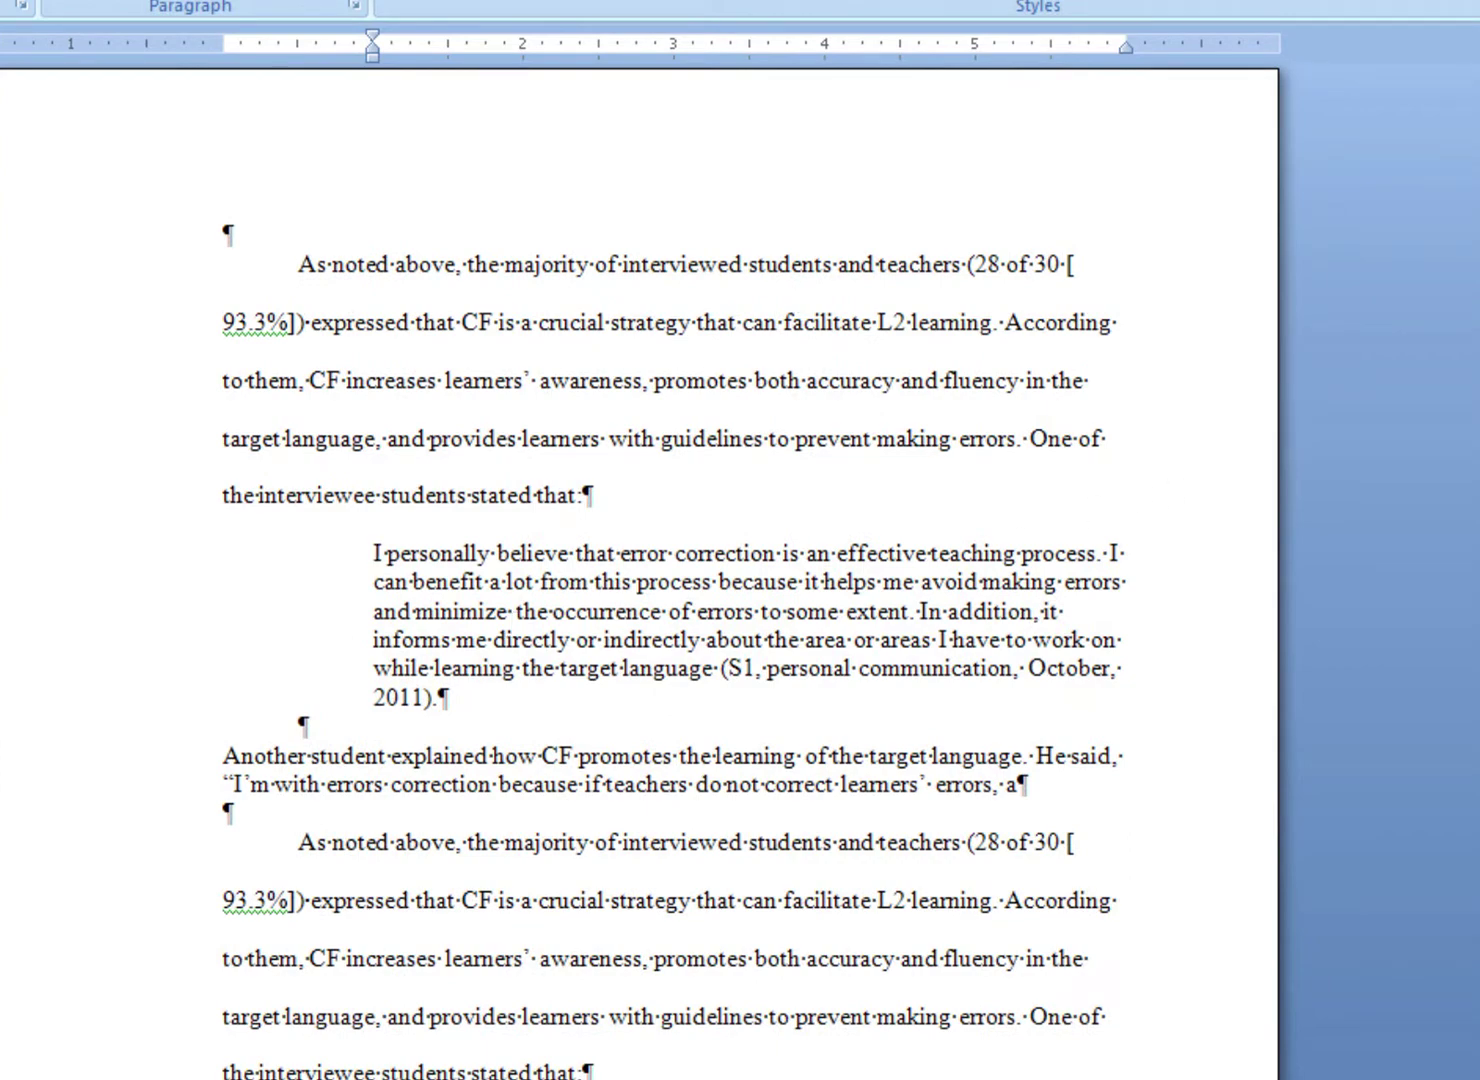
scroll(395, 53, "up", 5)
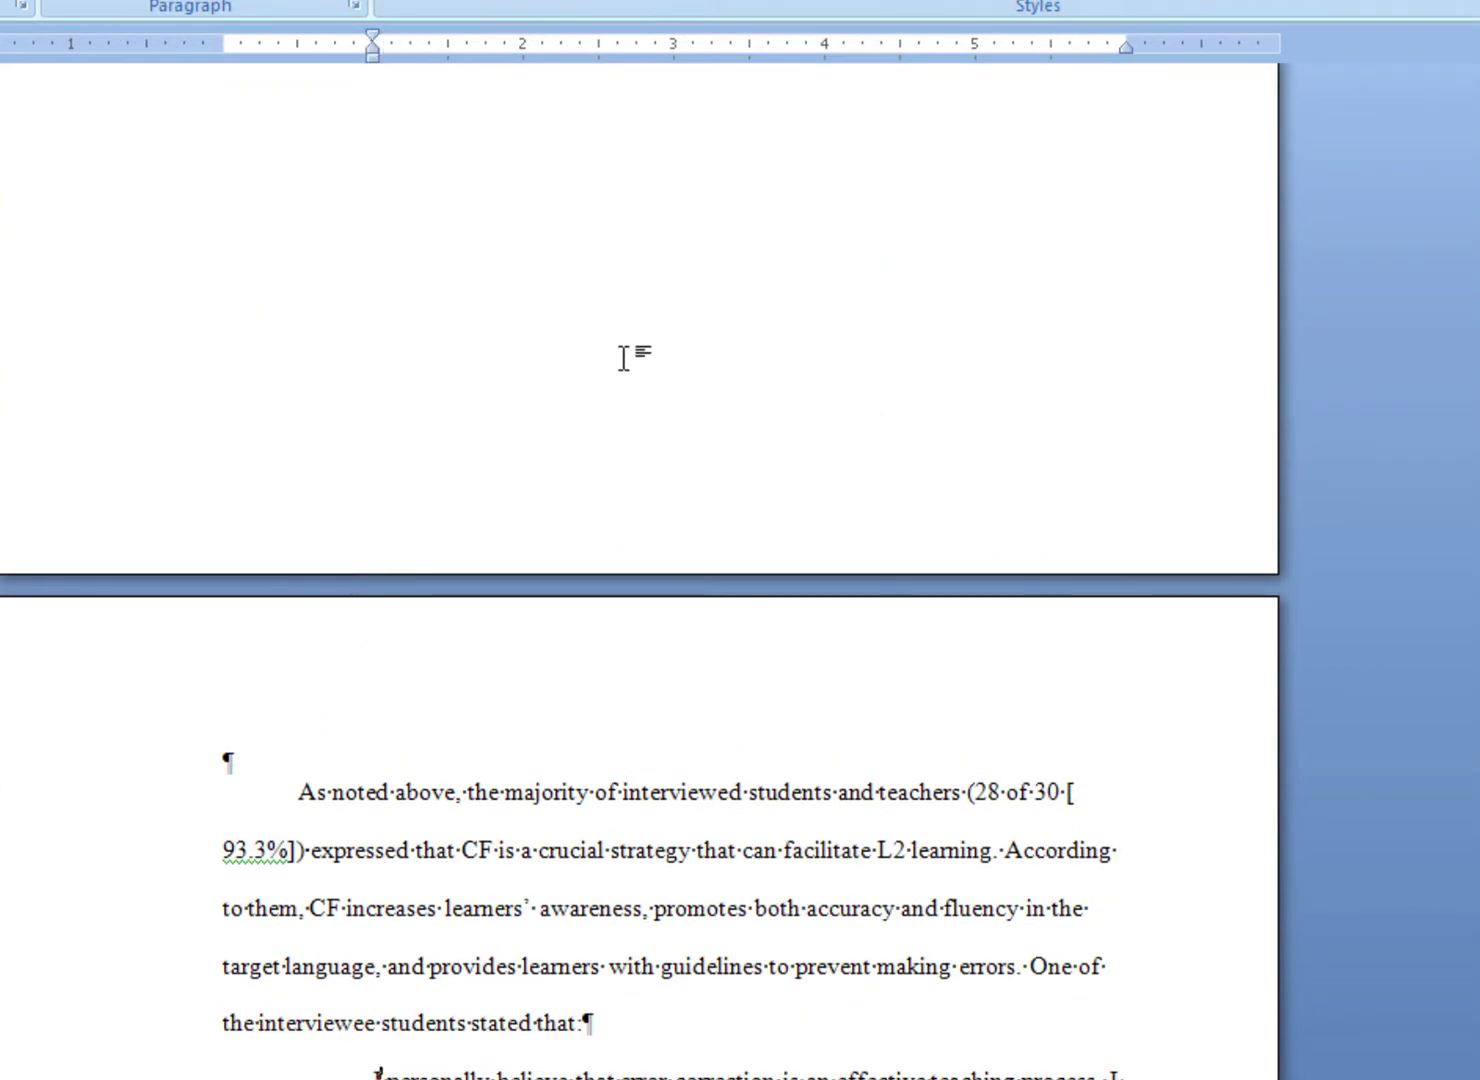
scroll(615, 350, "down", 2)
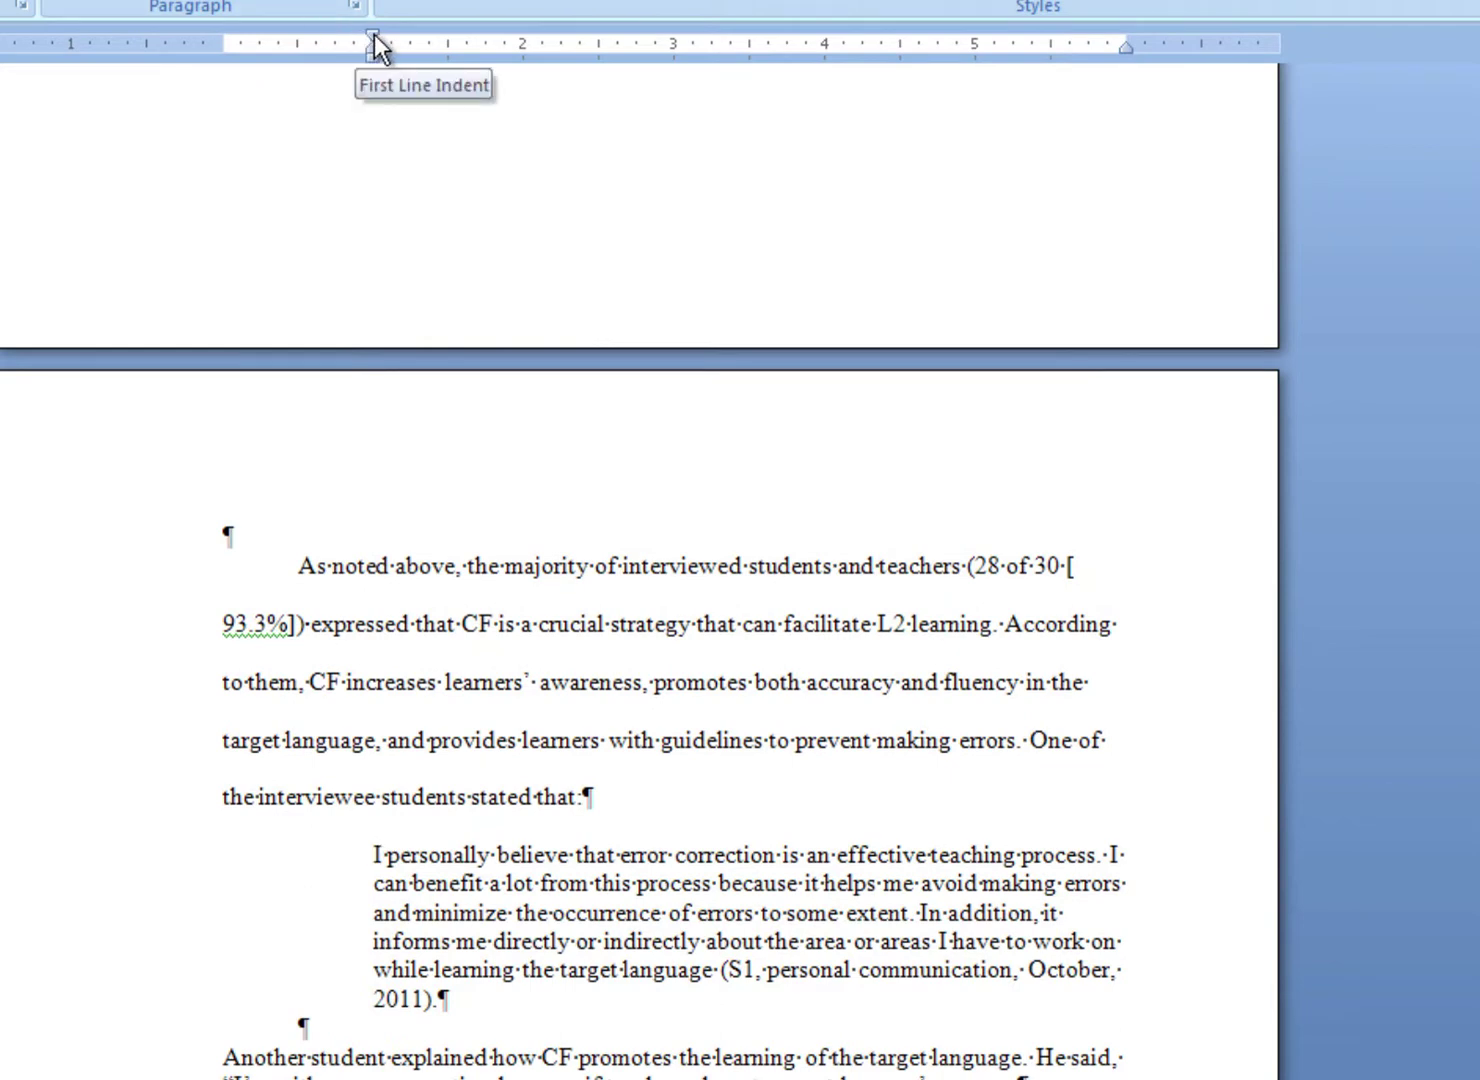
left_click_drag(374, 38, 448, 38)
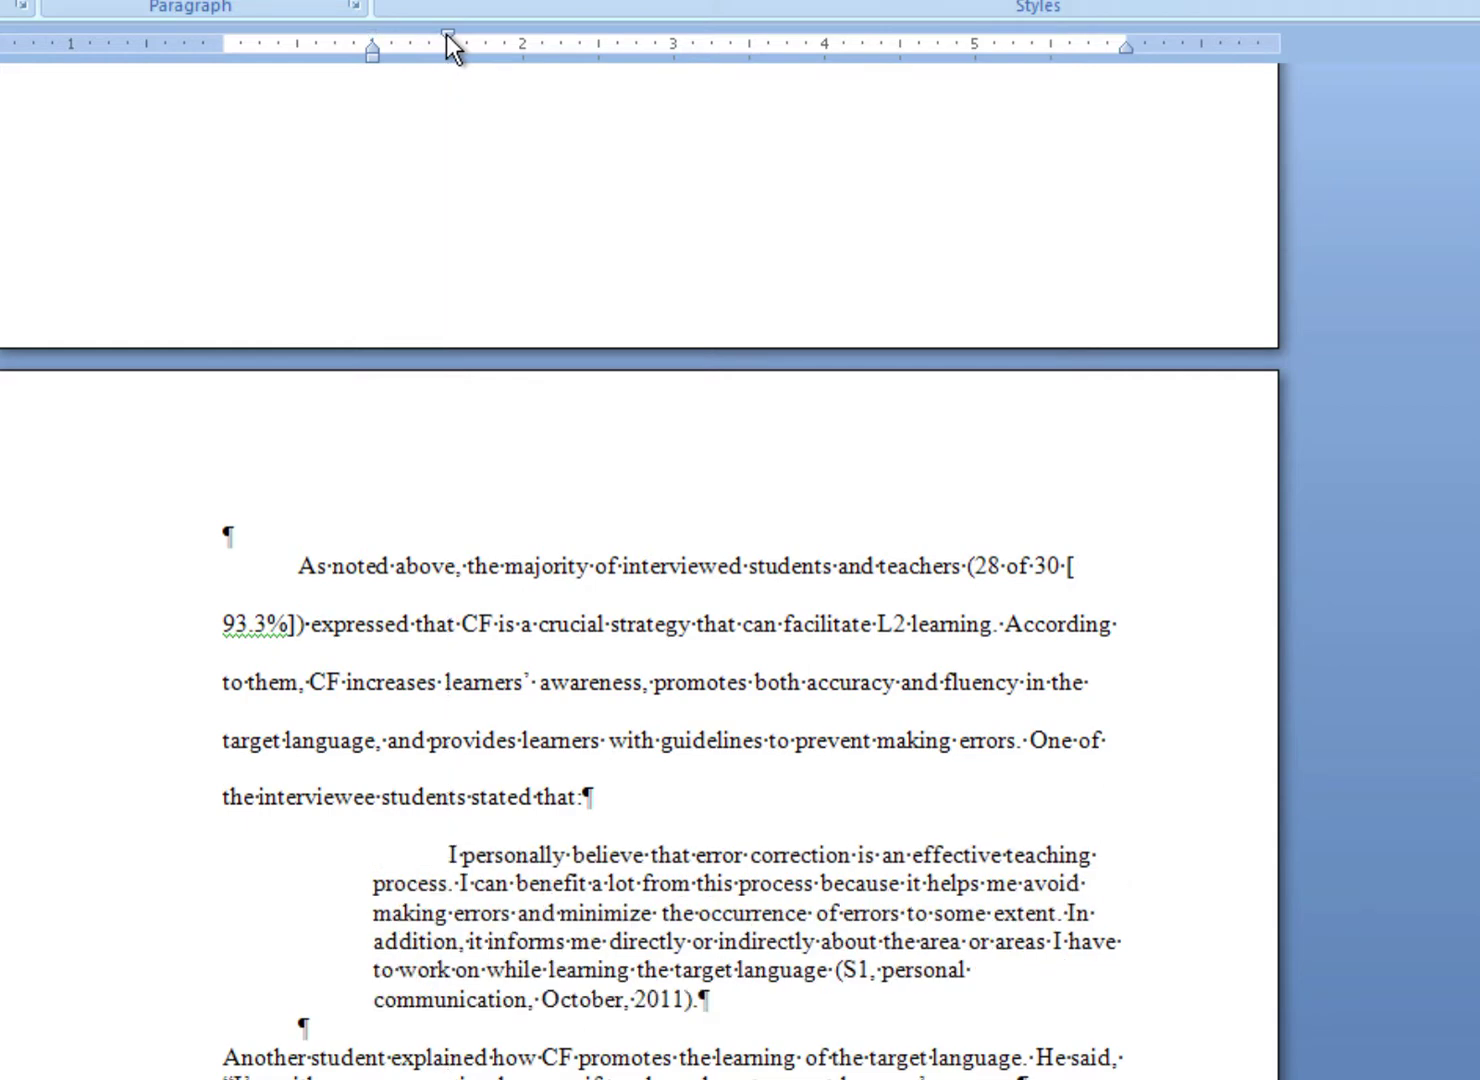
left_click_drag(446, 34, 372, 38)
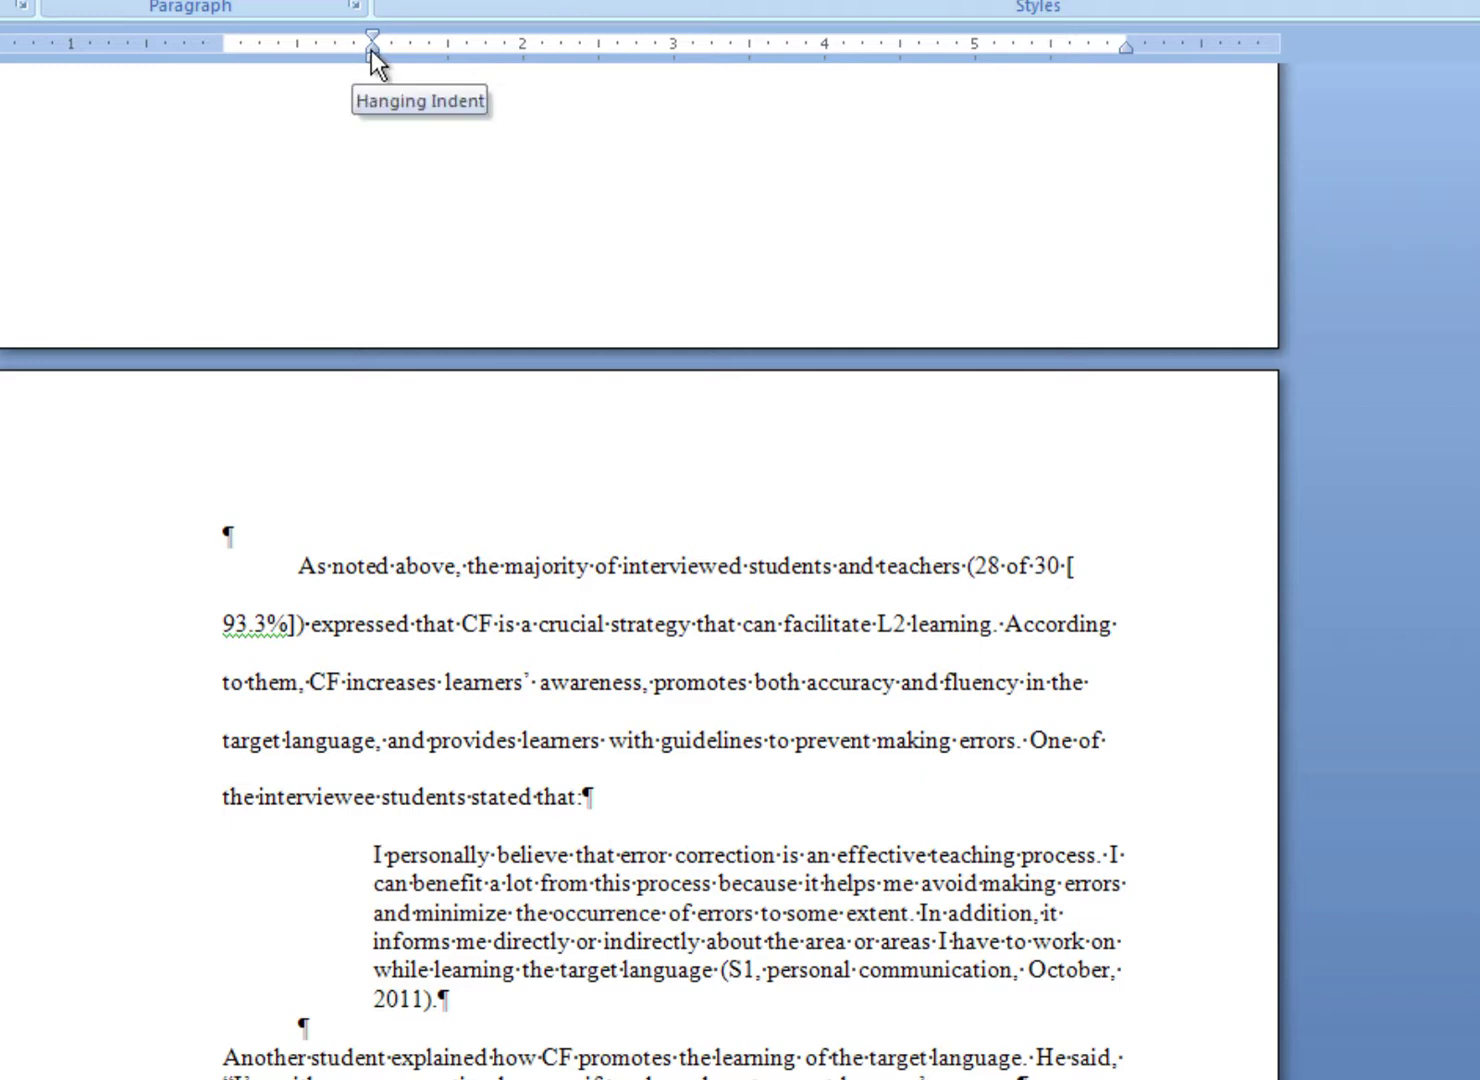
mouse_move(371, 50)
left_mouse_down()
mouse_move(225, 49)
mouse_move(372, 49)
left_mouse_up()
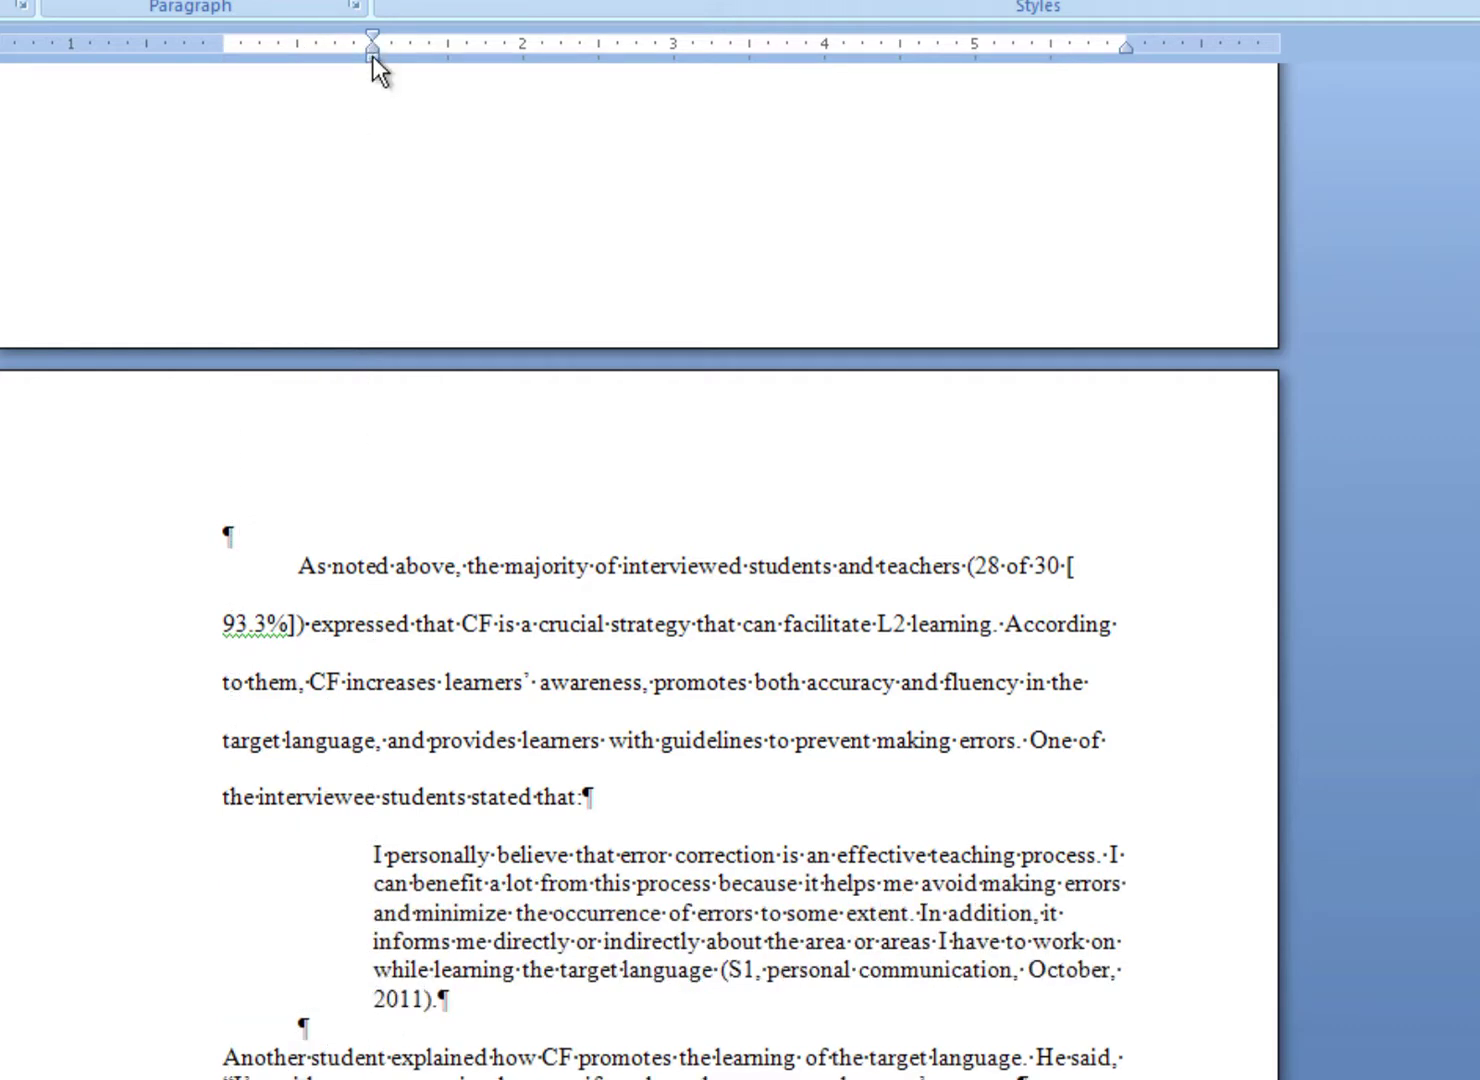